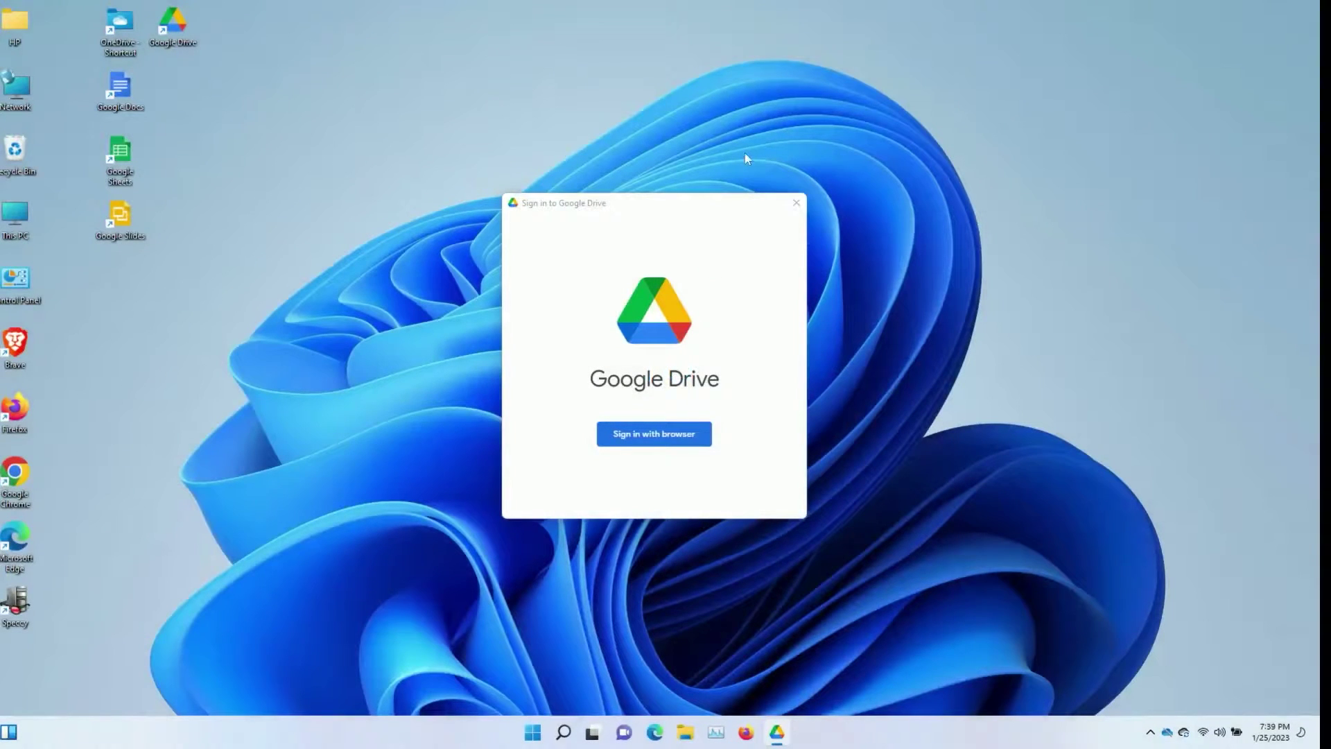
# Step: Dismiss the Google Drive sign-in dialog, the OneDrive warning and the OneDrive loading window
pyautogui.click(796, 202)
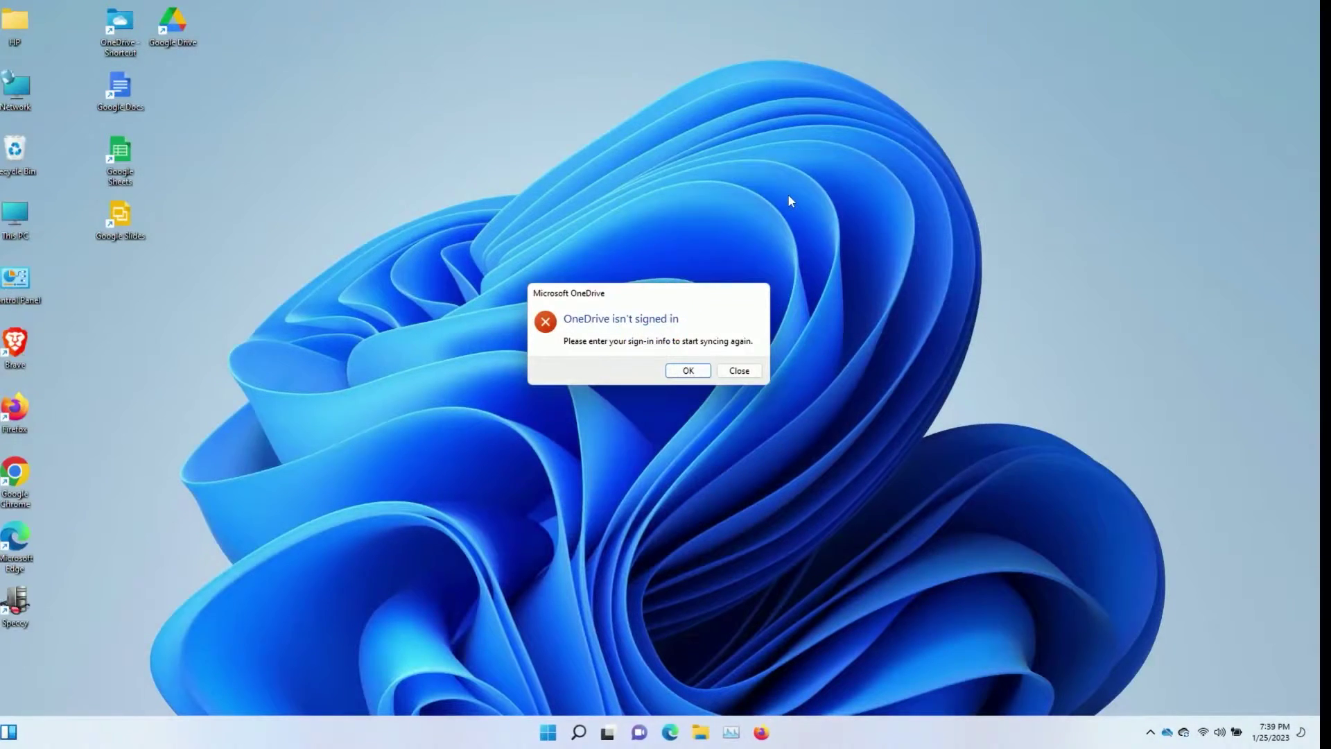
pyautogui.click(675, 372)
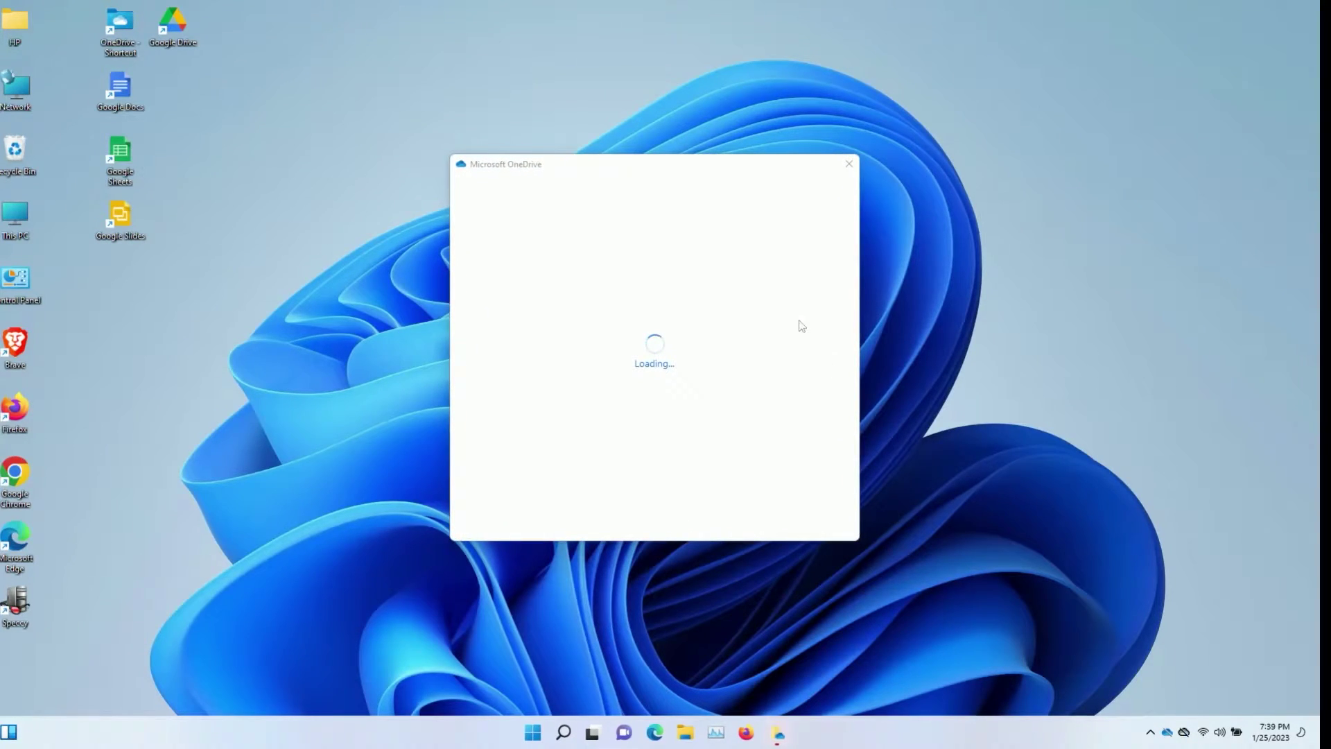
pyautogui.click(848, 164)
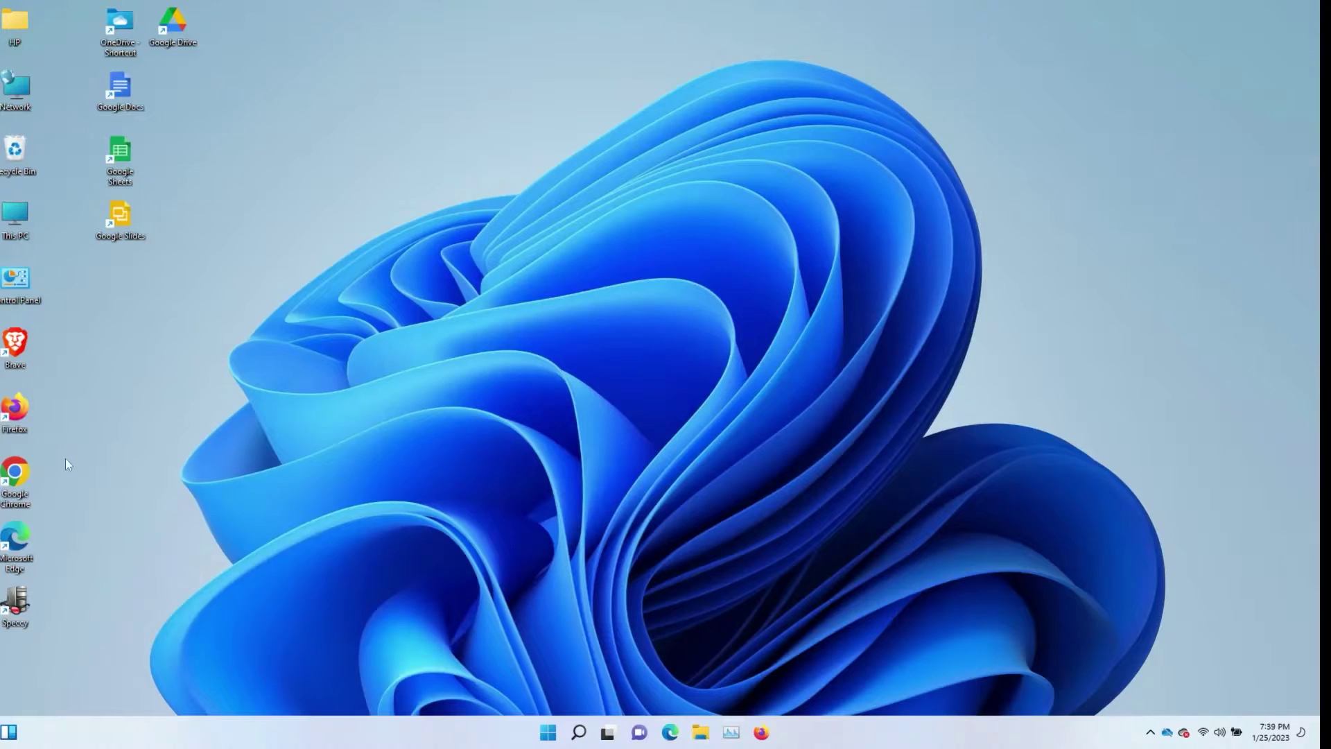
# Step: Launch Chrome, search 'java removal tool' and open java.com's Java Uninstall Tool page
pyautogui.doubleClick(15, 474)
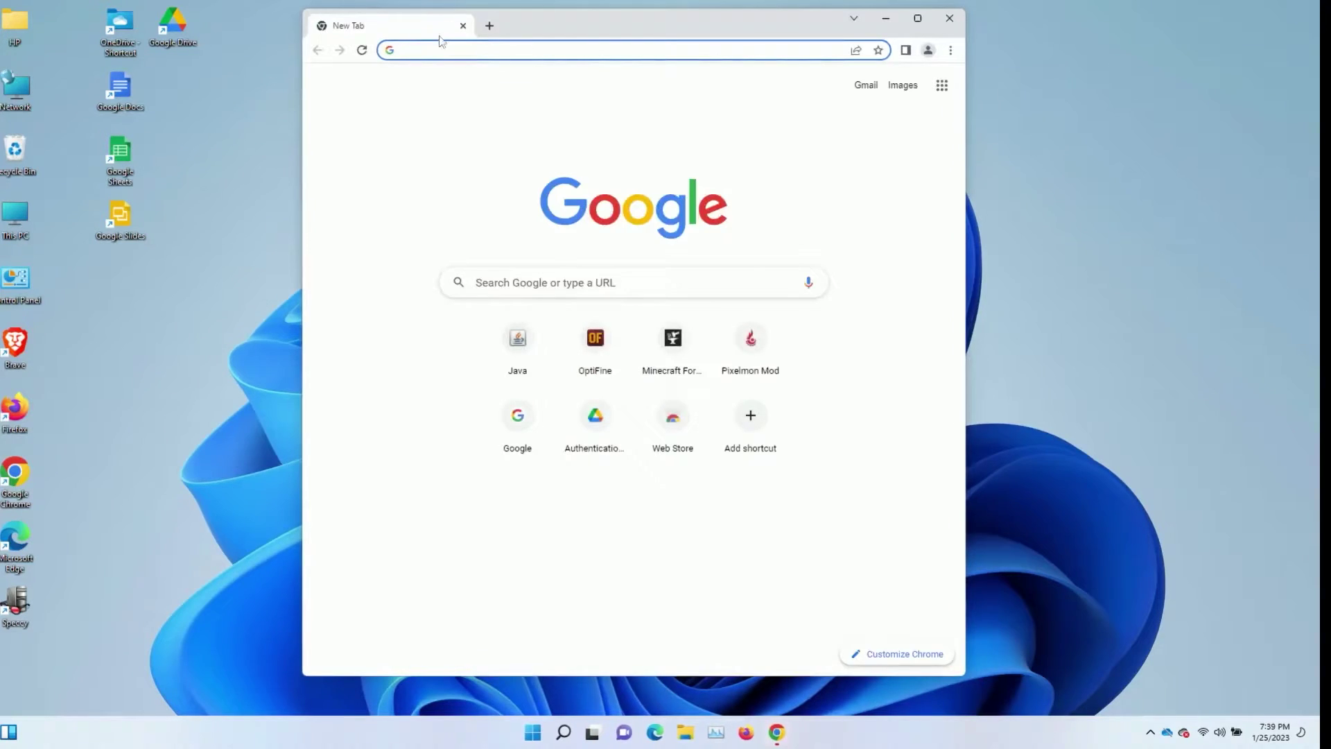
pyautogui.moveTo(520, 18); pyautogui.dragTo(572, 42)
pyautogui.click(527, 69)
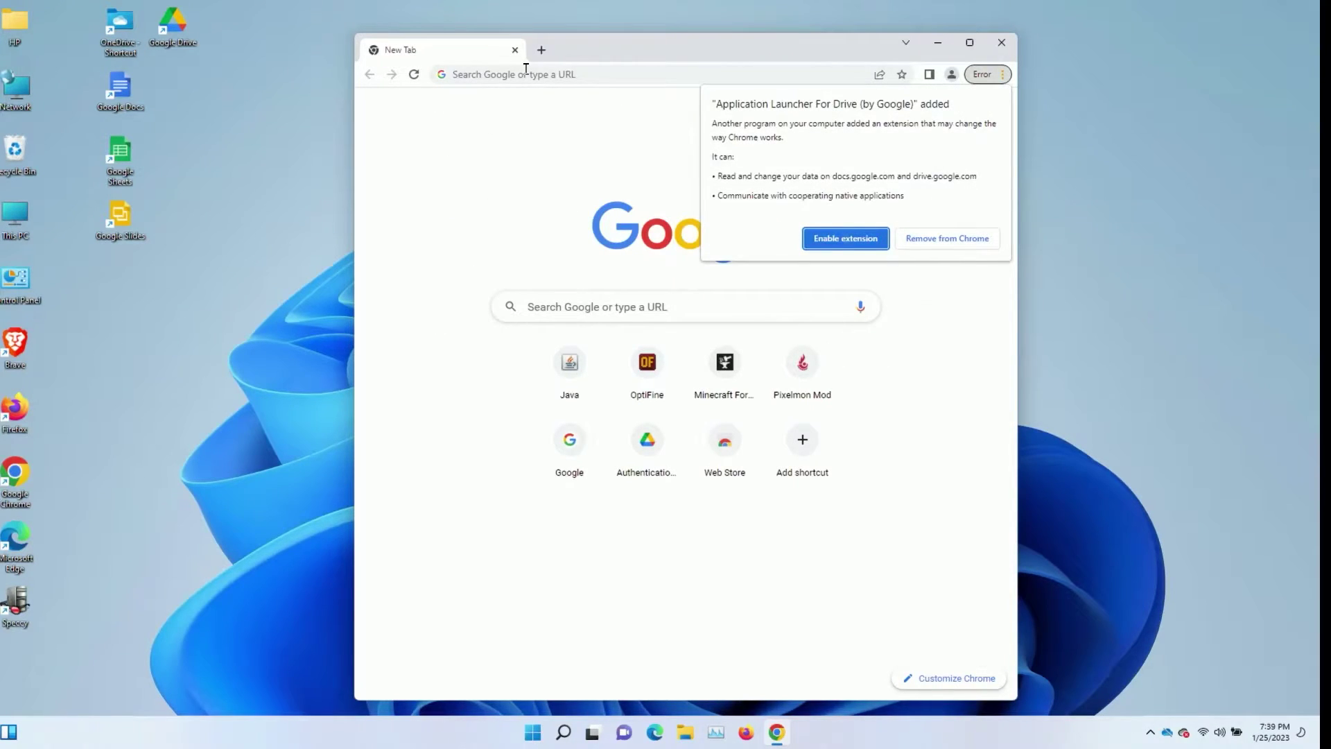
pyautogui.click(525, 69)
pyautogui.write('jav')
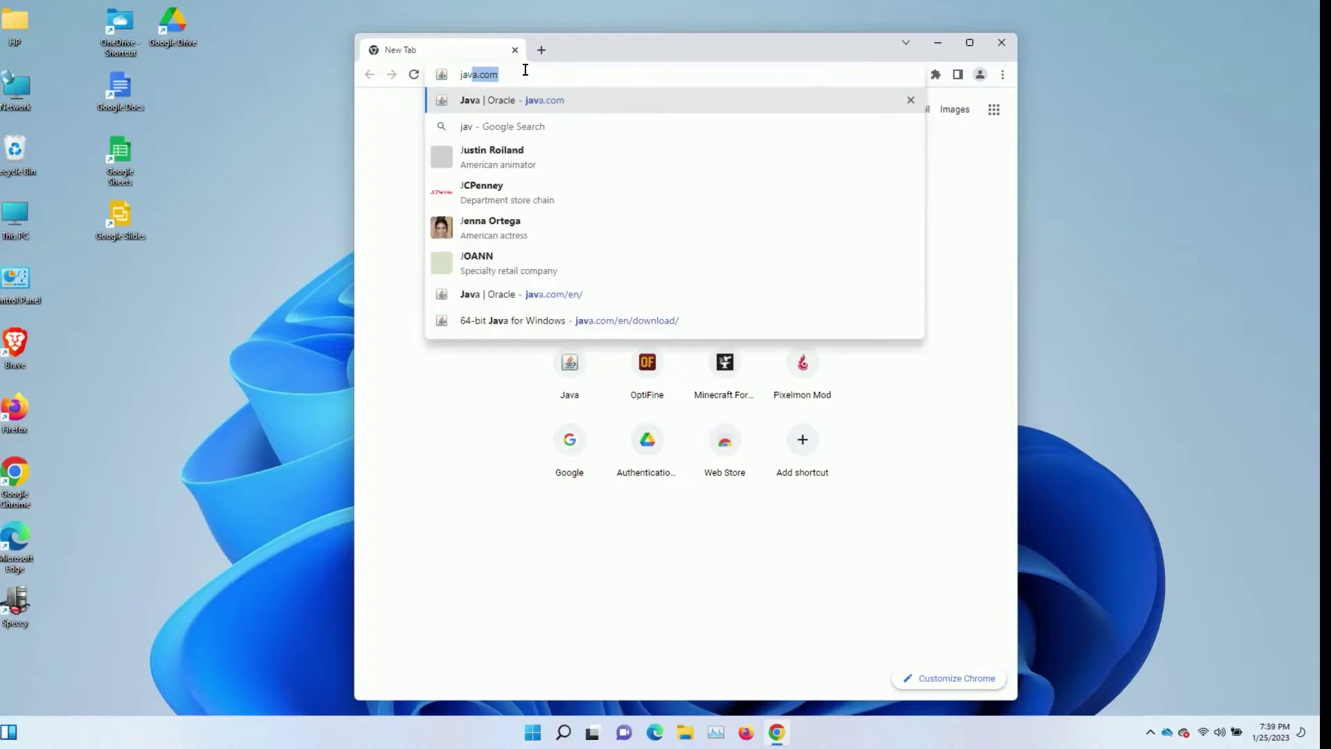
pyautogui.write('a removal')
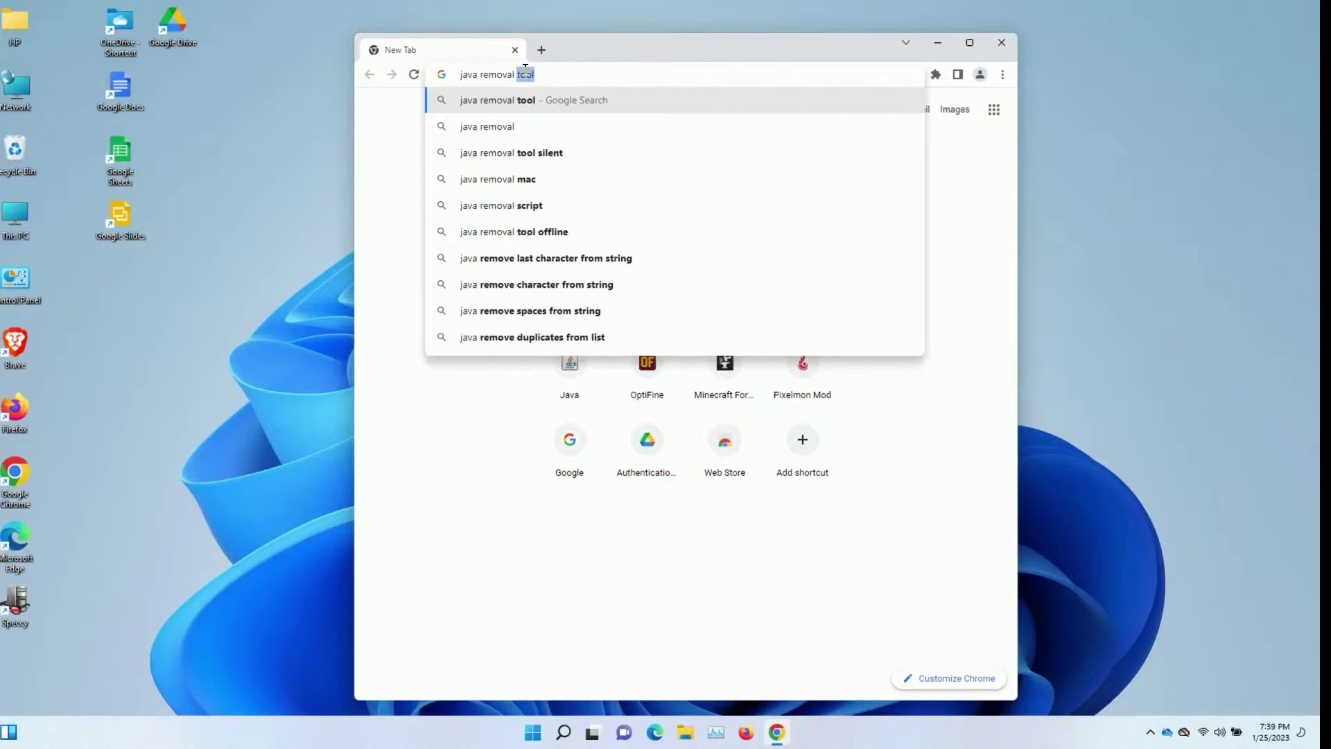
pyautogui.write(' tool')
pyautogui.press('Return')
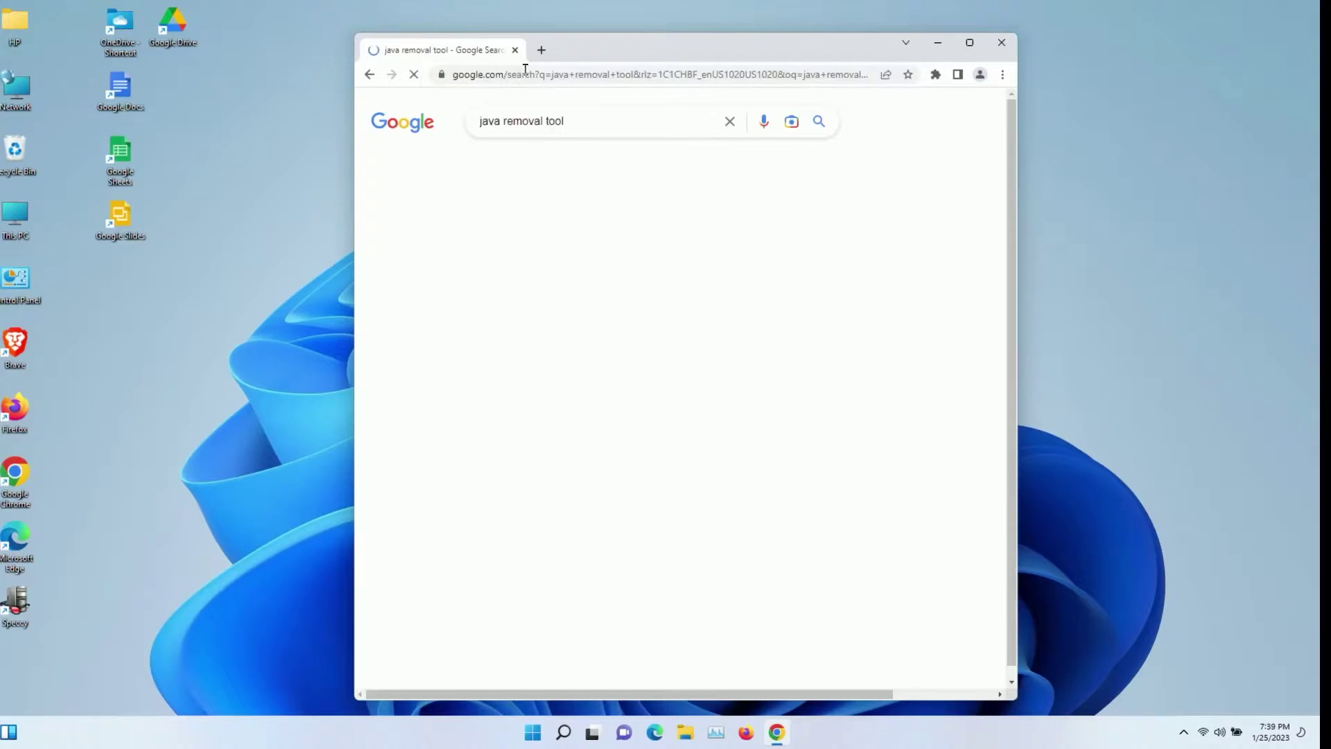
pyautogui.click(456, 242)
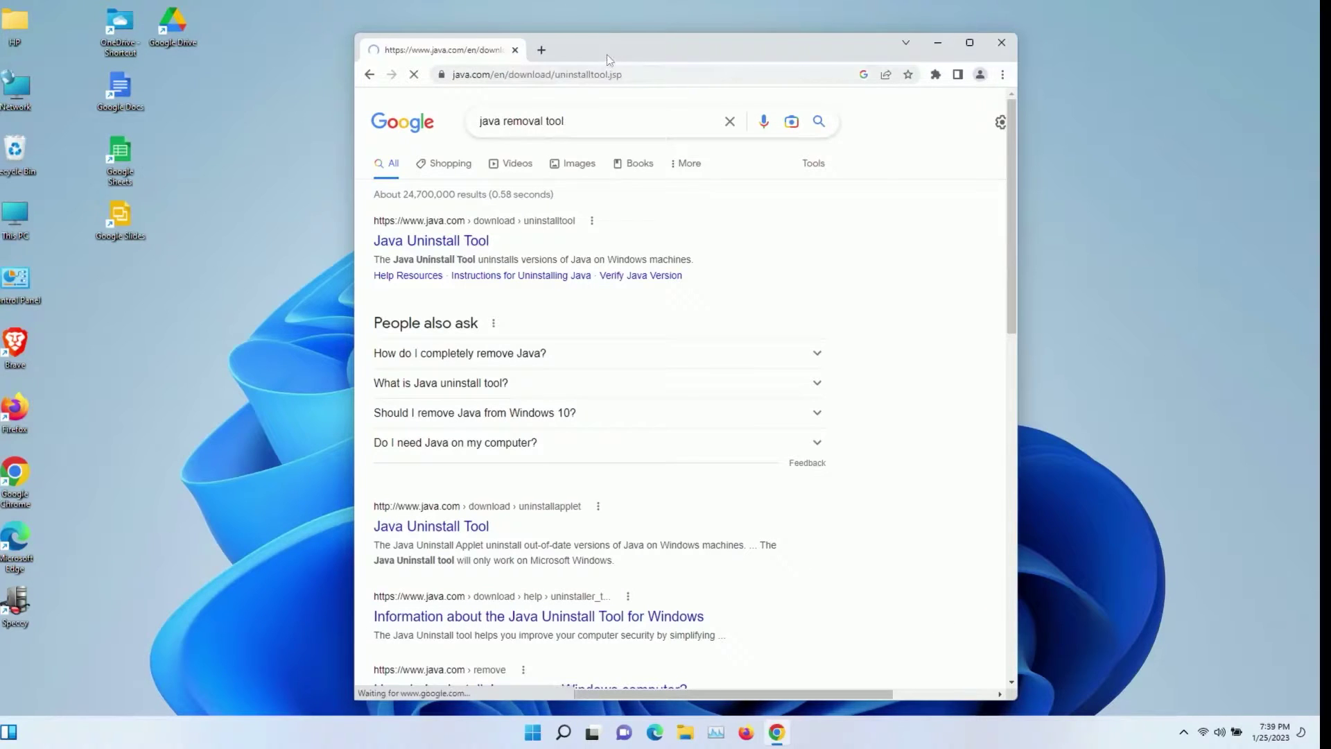
pyautogui.moveTo(607, 53); pyautogui.dragTo(650, 43)
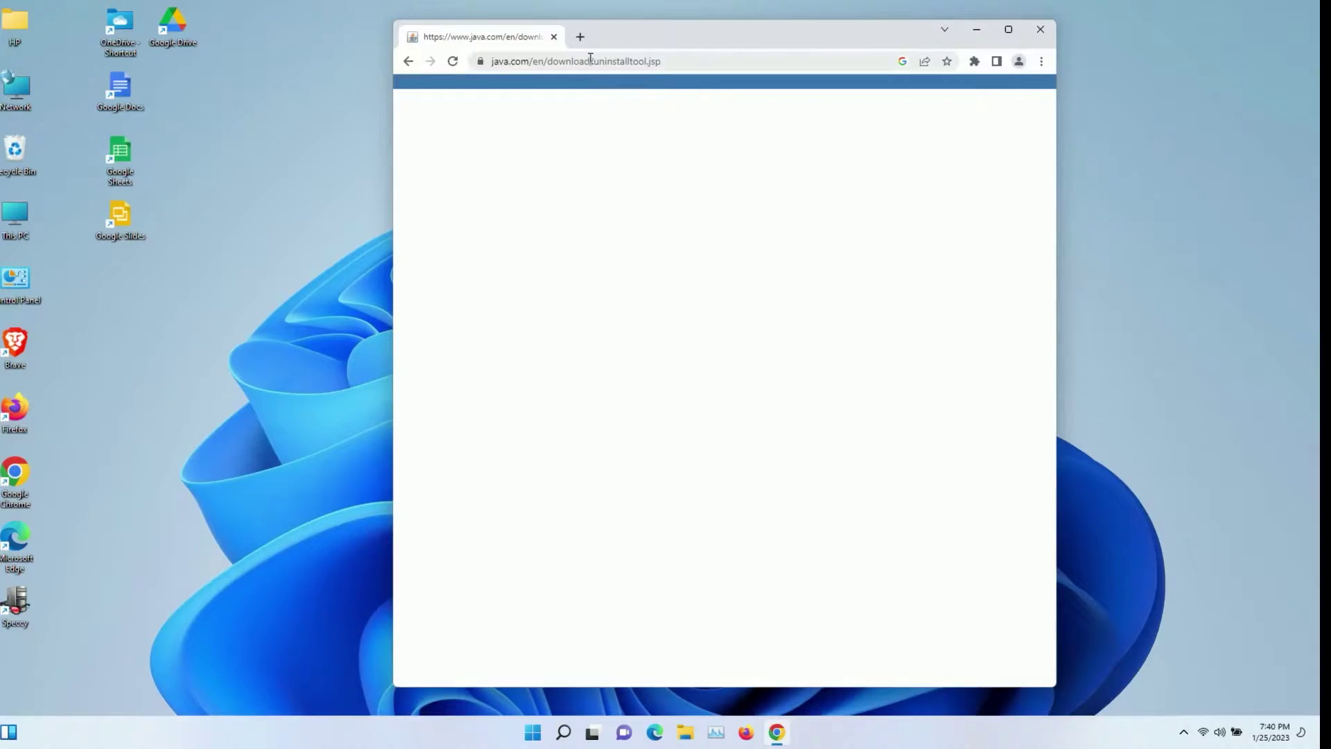
# Step: In a new tab, search Google for 'java offline installer'
pyautogui.click(580, 37)
pyautogui.click(551, 63)
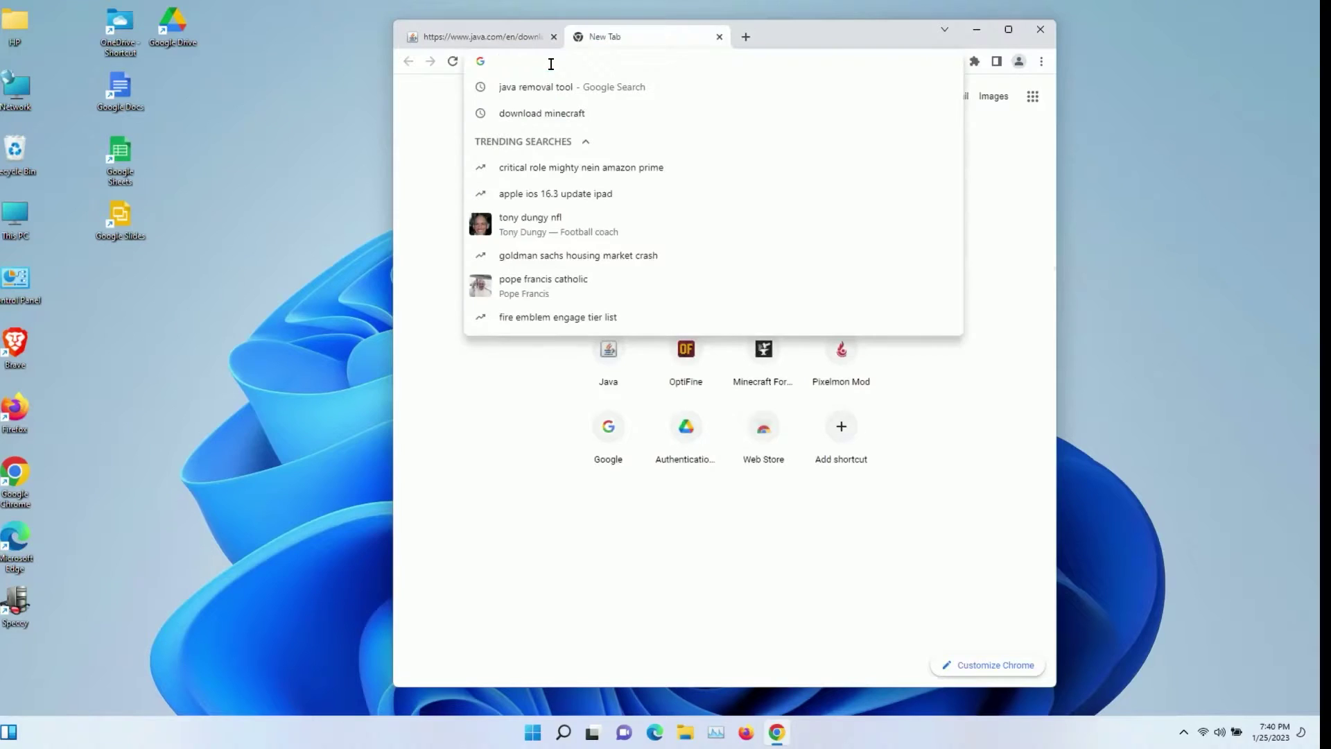
pyautogui.write('jaba ')
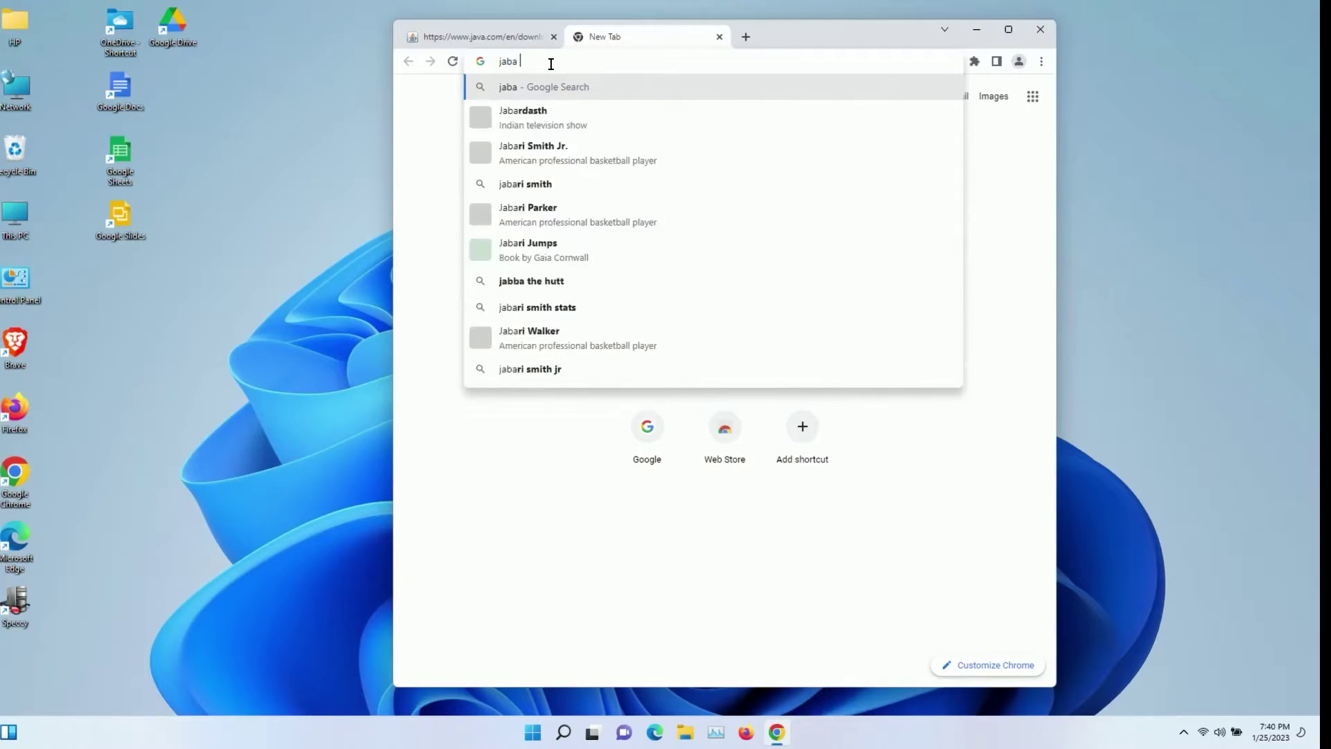
pyautogui.write('pr')
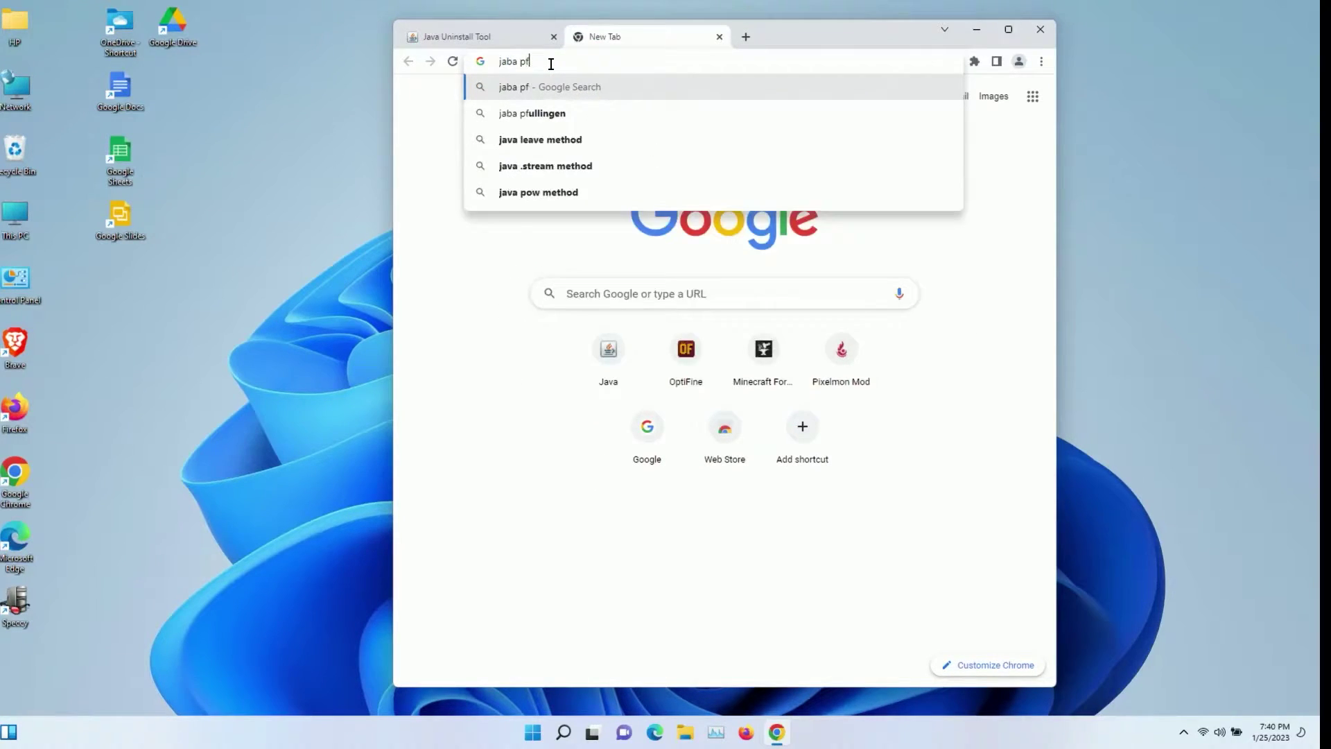
pyautogui.press('BackSpace')
pyautogui.press('BackSpace')
pyautogui.write('offline')
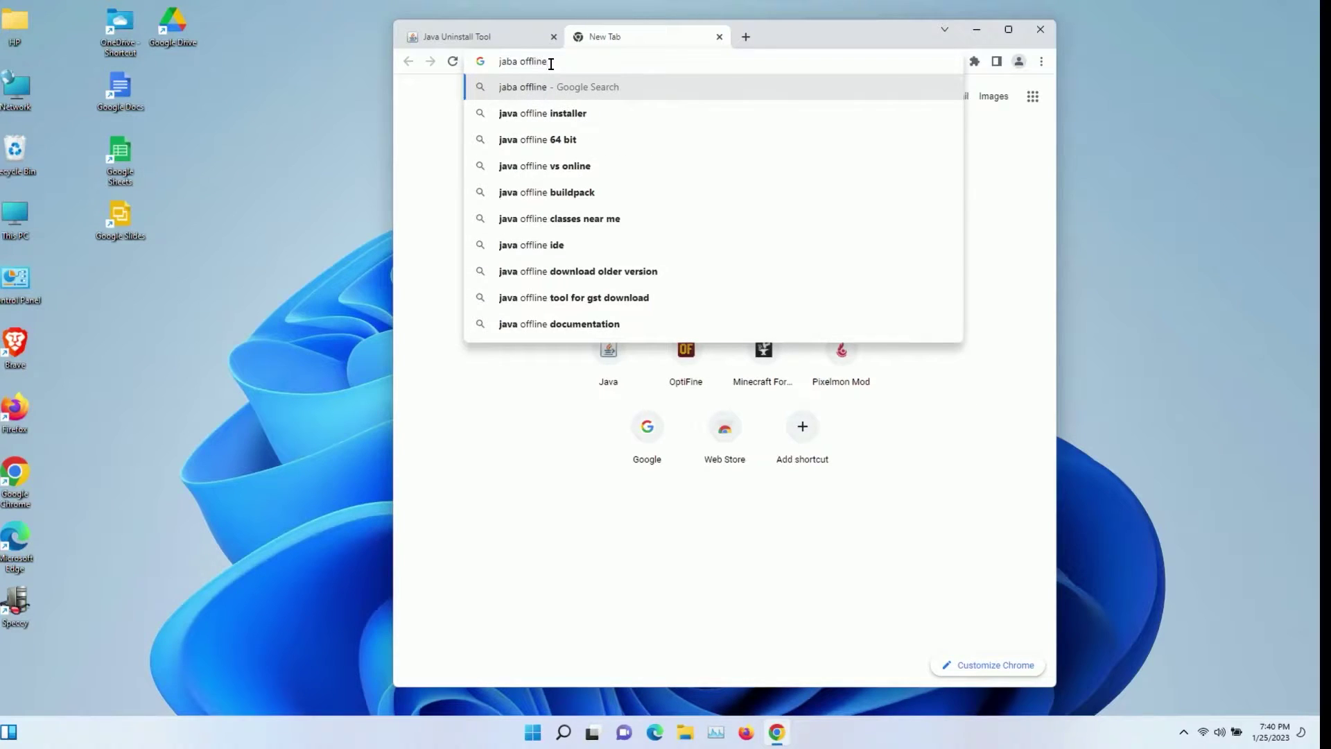
pyautogui.press('Down')
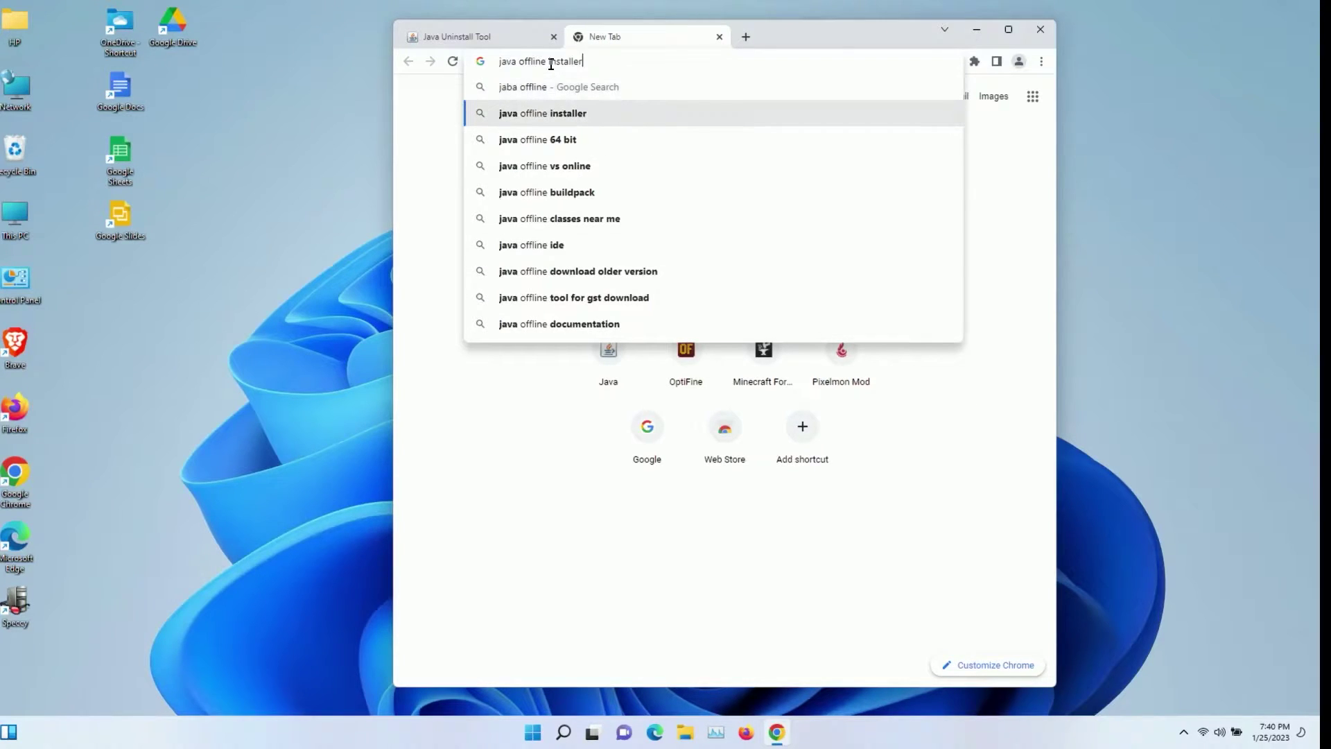
pyautogui.press('Return')
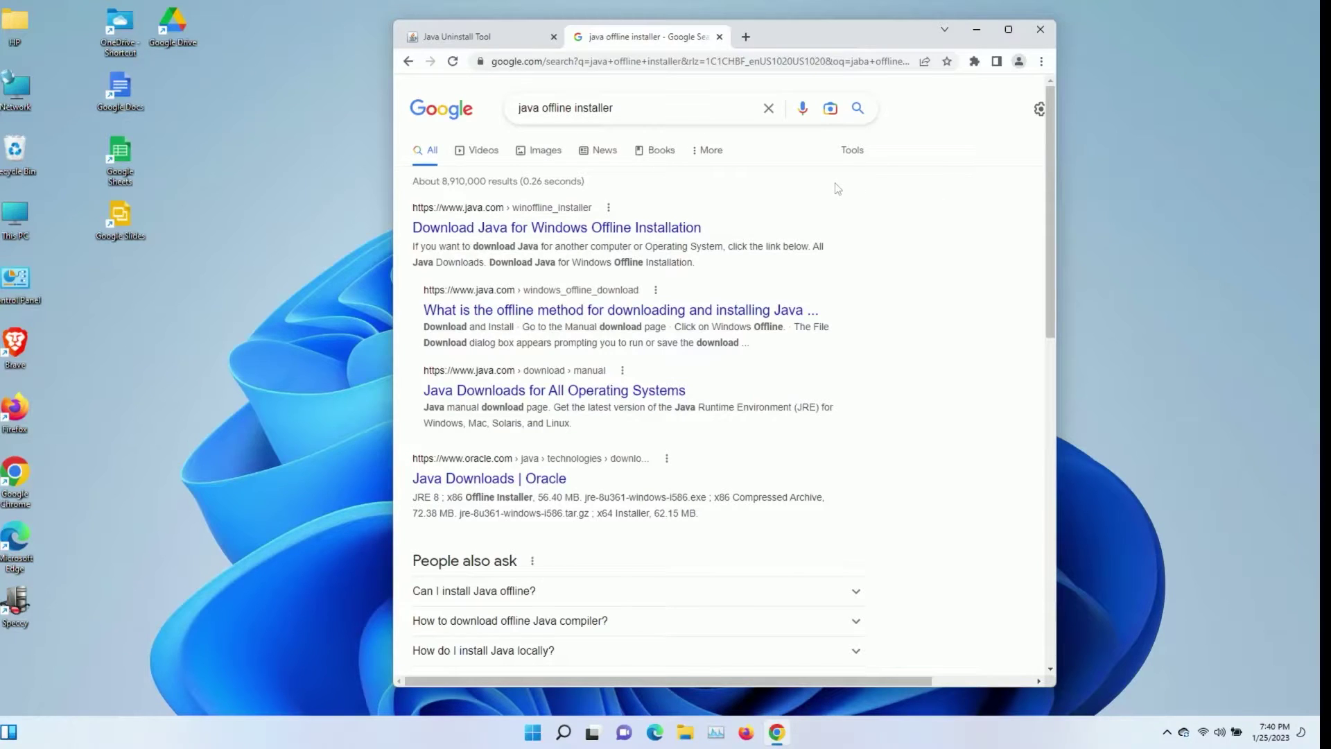
# Step: Open java.com's Windows offline installation page and download the Java 8 Update 361 installer
pyautogui.click(518, 40)
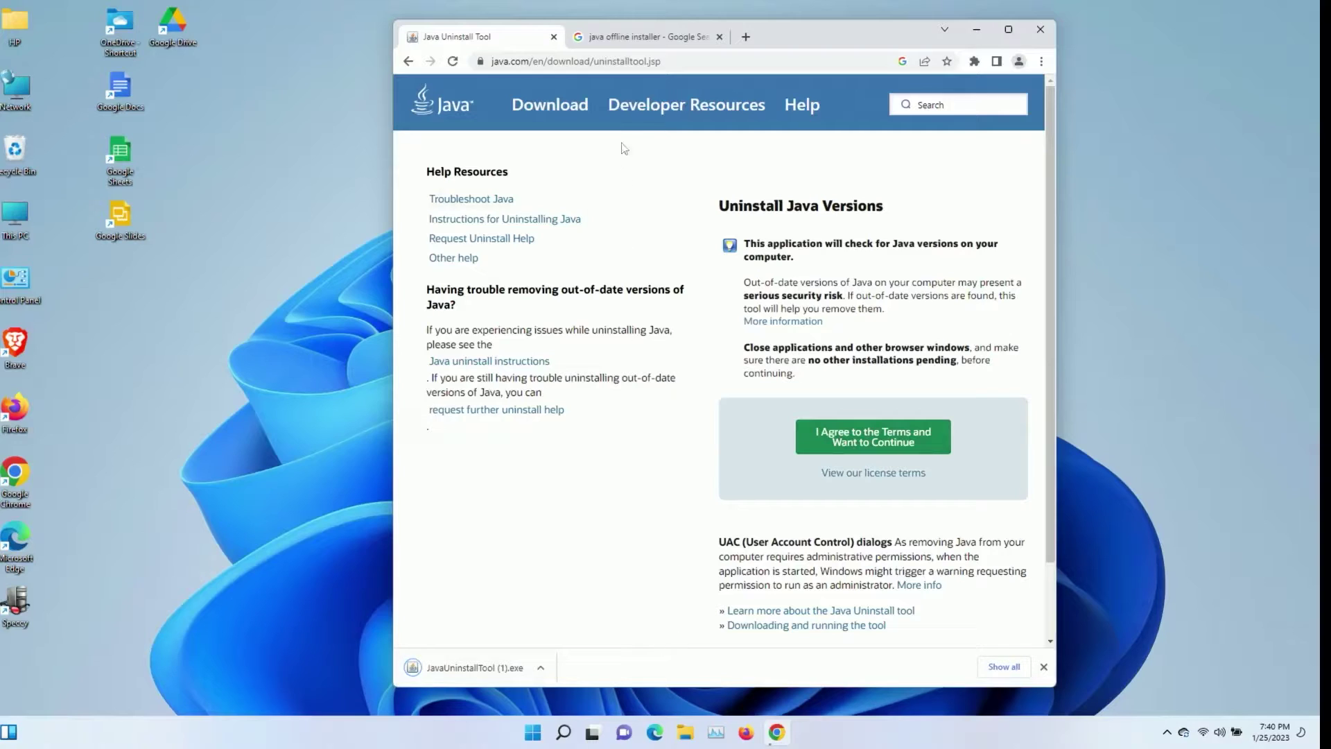
pyautogui.click(641, 37)
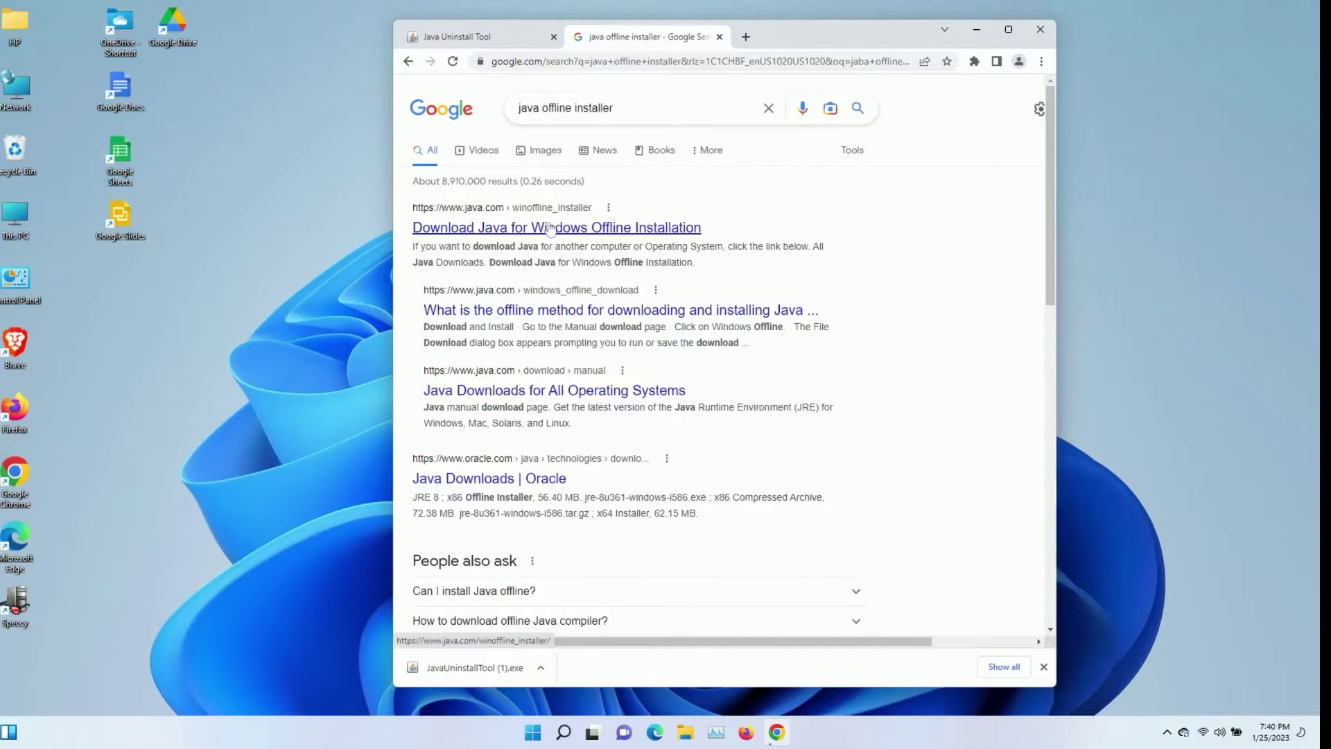
pyautogui.click(669, 230)
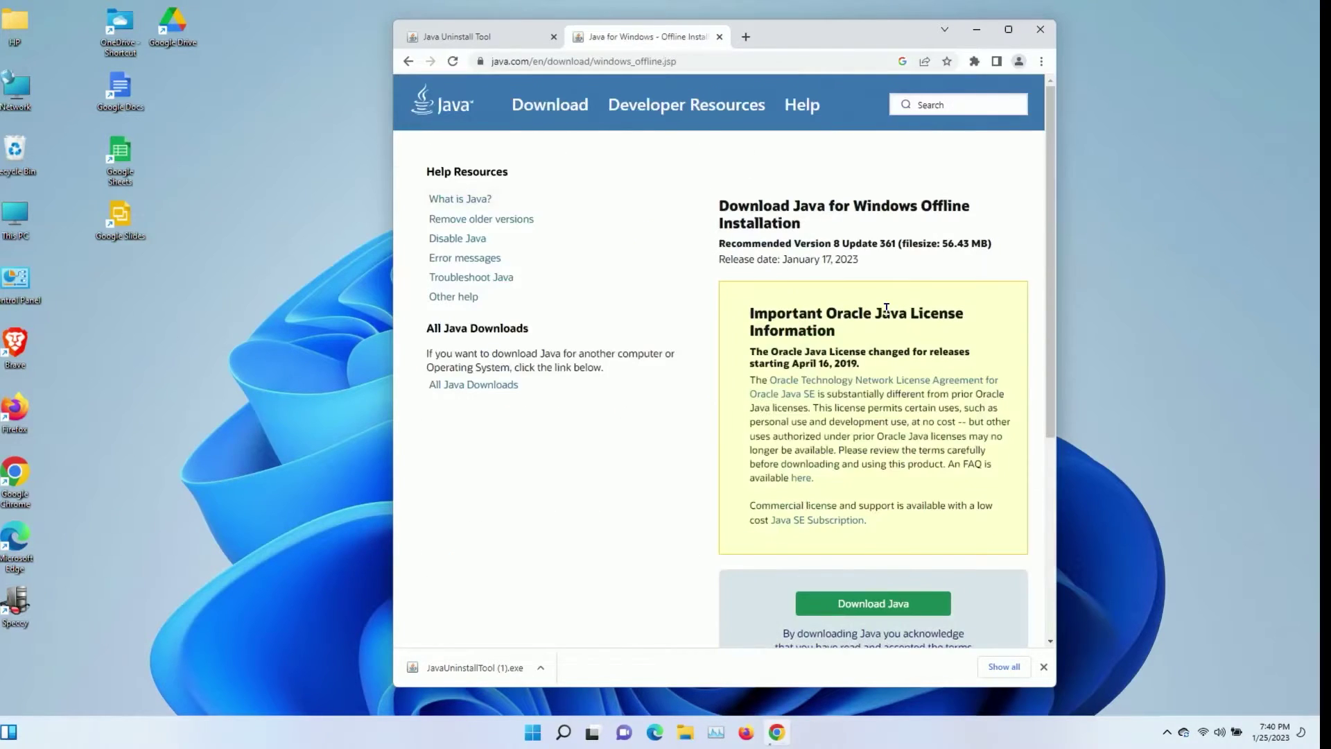
pyautogui.scroll(-1, 873, 488)
pyautogui.scroll(-2, 874, 487)
pyautogui.scroll(2, 884, 402)
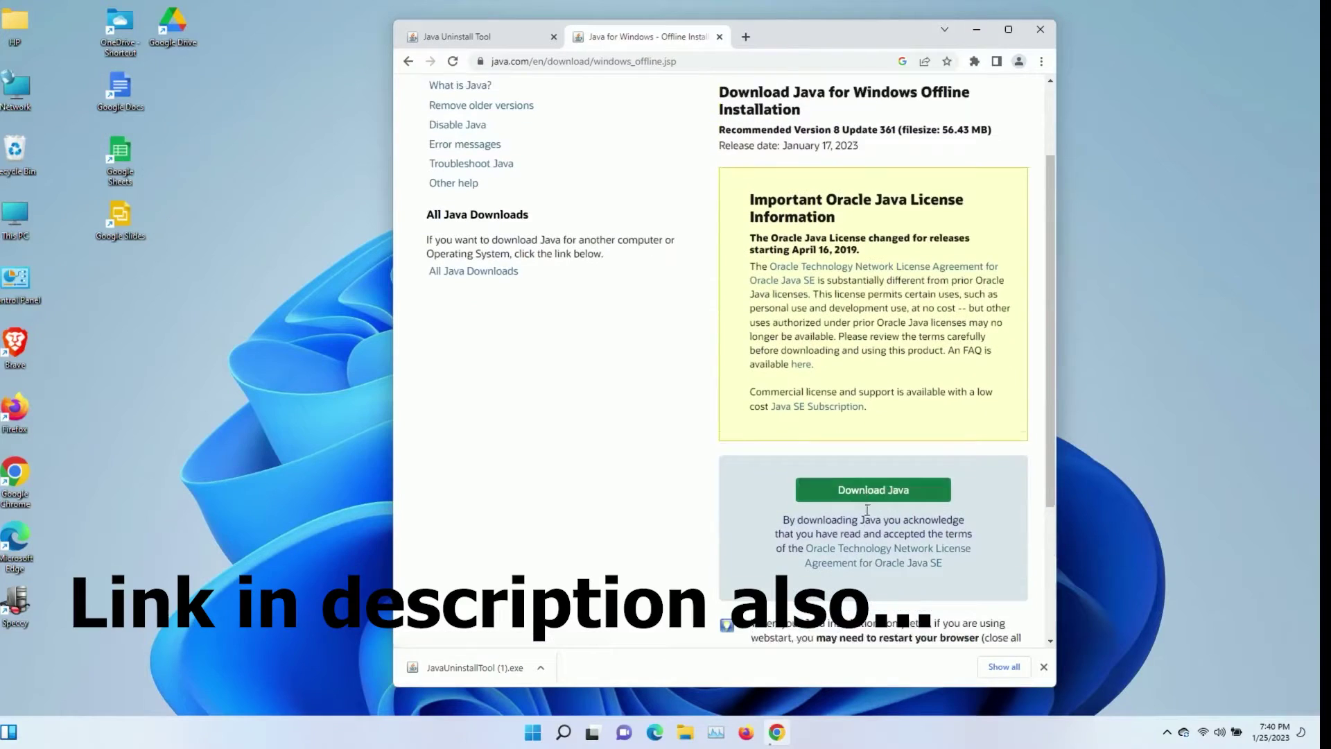
pyautogui.scroll(-1, 890, 466)
pyautogui.click(891, 466)
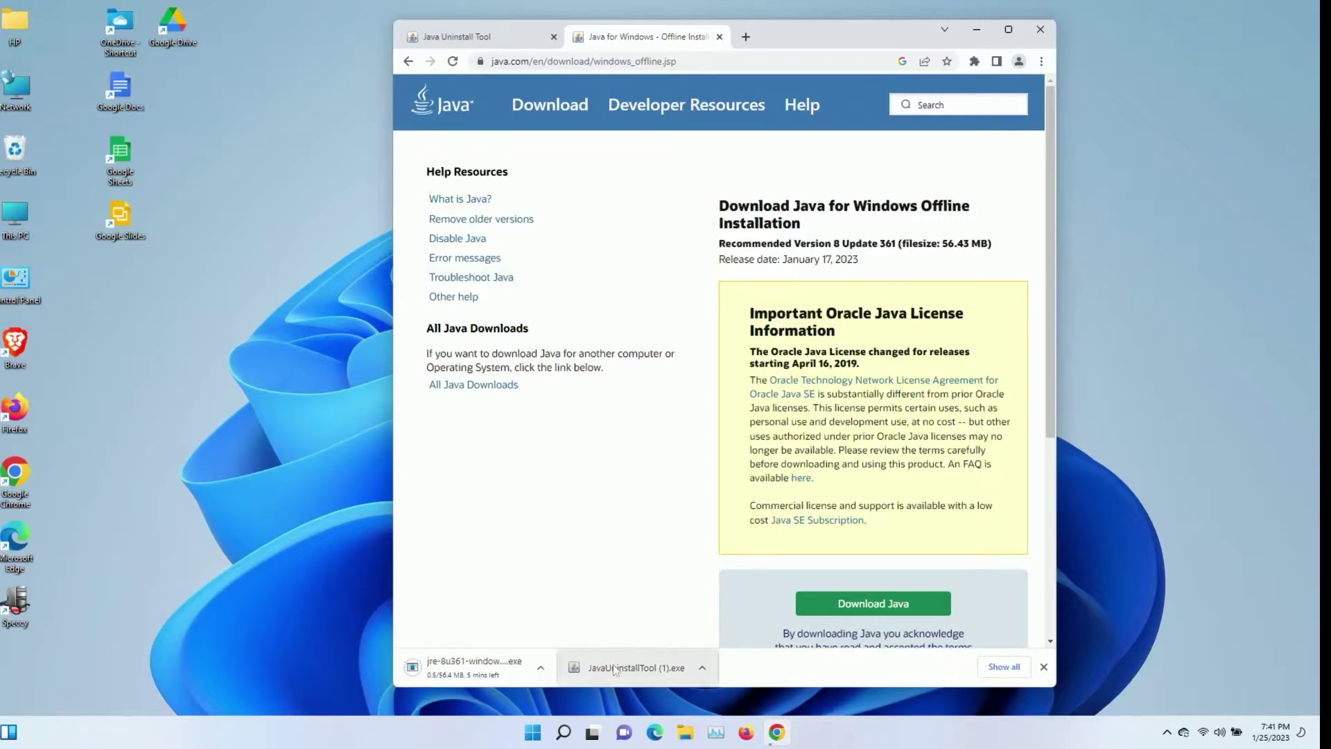
# Step: Minimize Chrome and dismiss the OneDrive warning and loading window
pyautogui.click(974, 29)
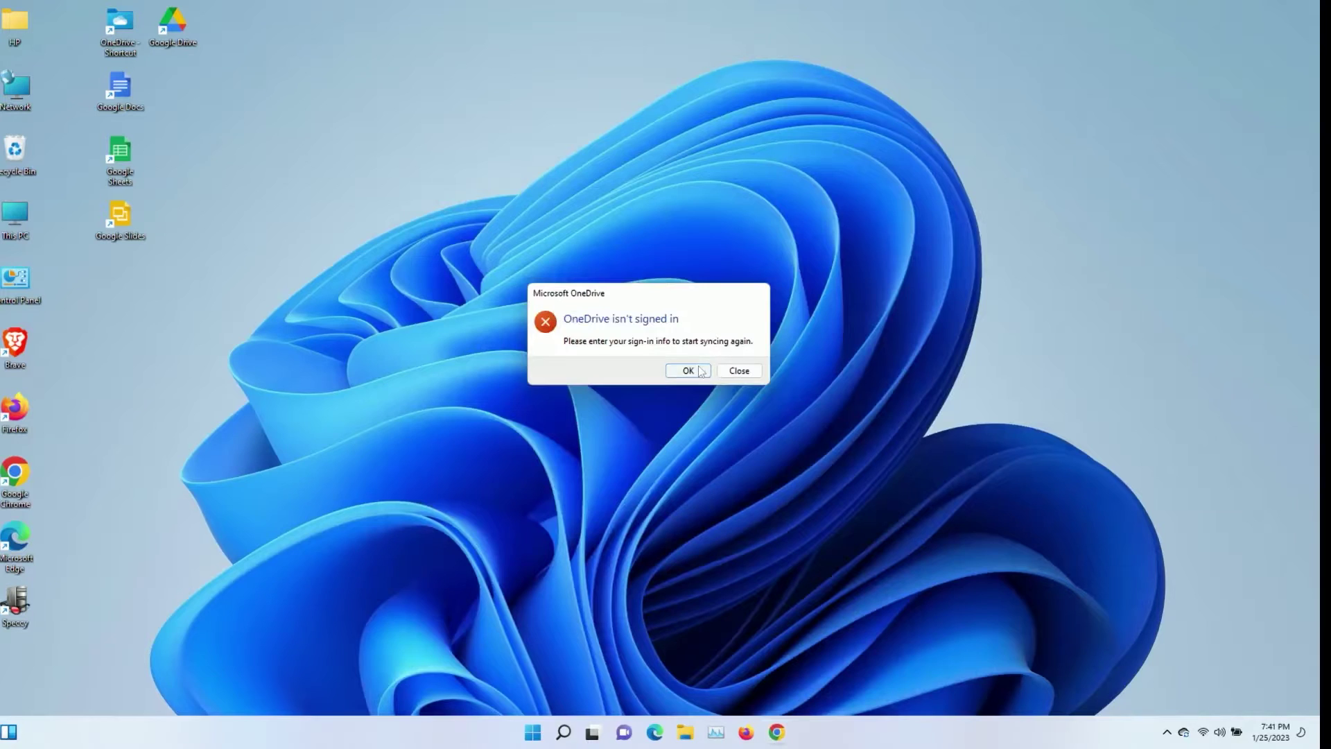
pyautogui.click(686, 368)
pyautogui.click(848, 164)
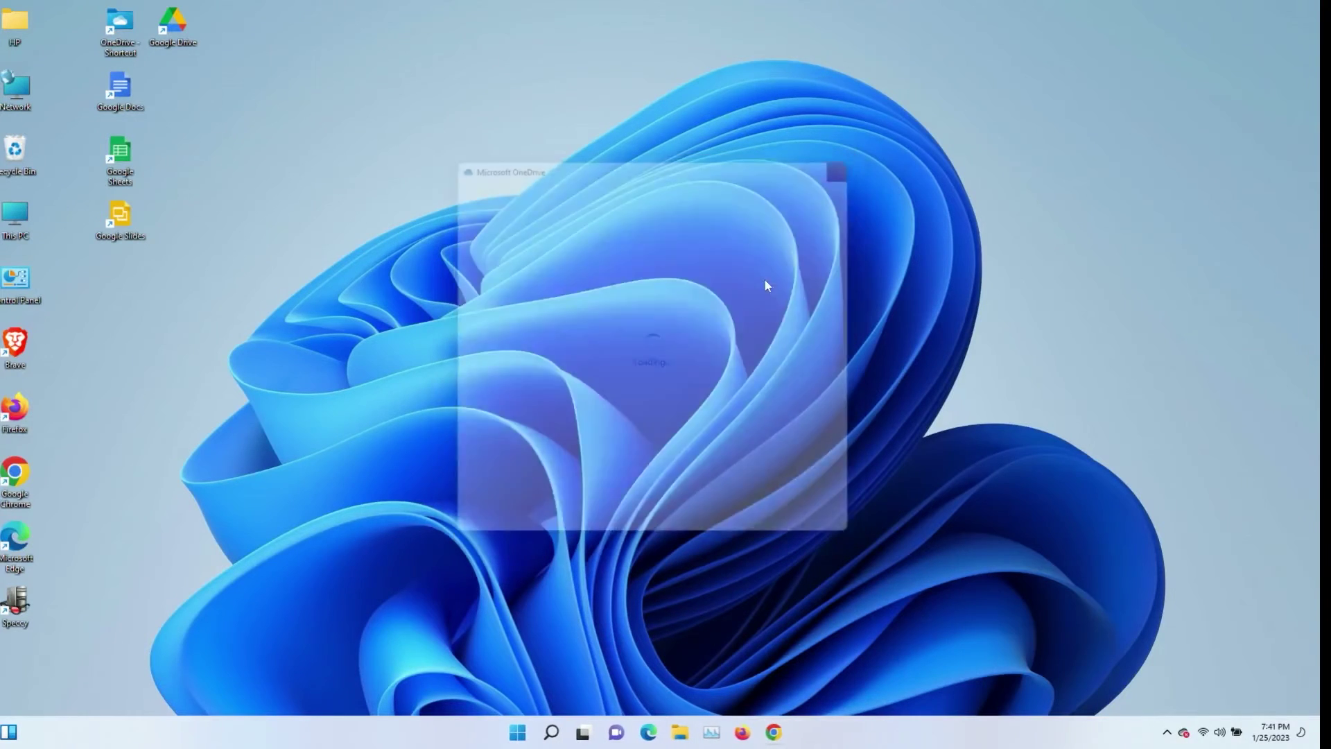
# Step: Launch Command Prompt via 'cmd' and run java -version, showing 1.8.0_351
pyautogui.click(563, 732)
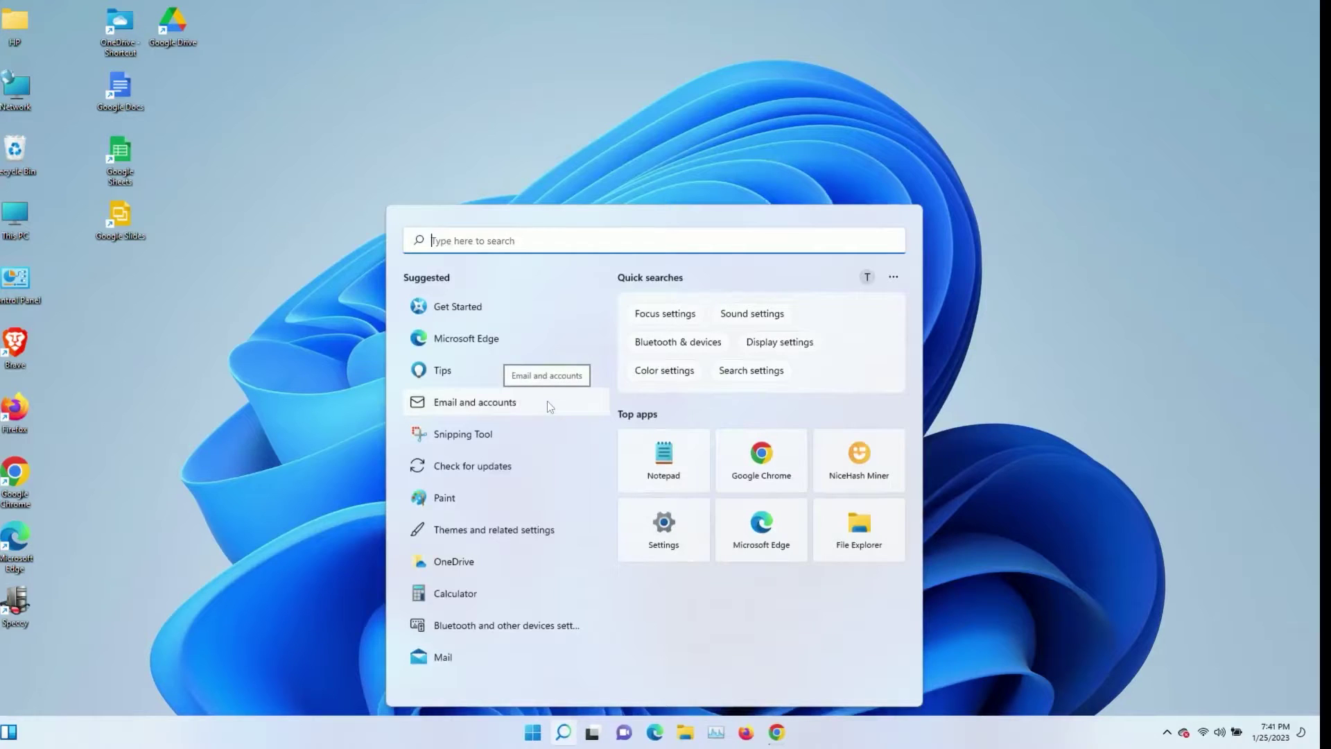
pyautogui.write('cmd')
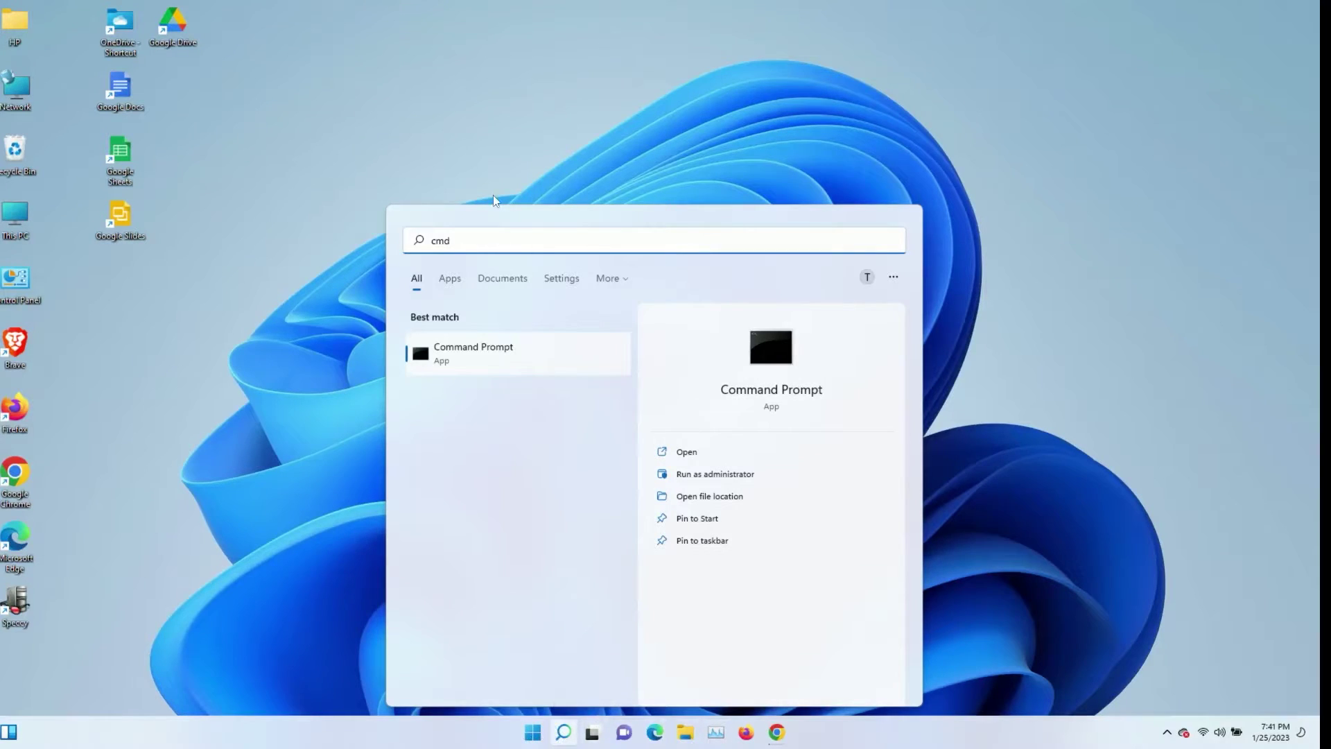
pyautogui.press('Return')
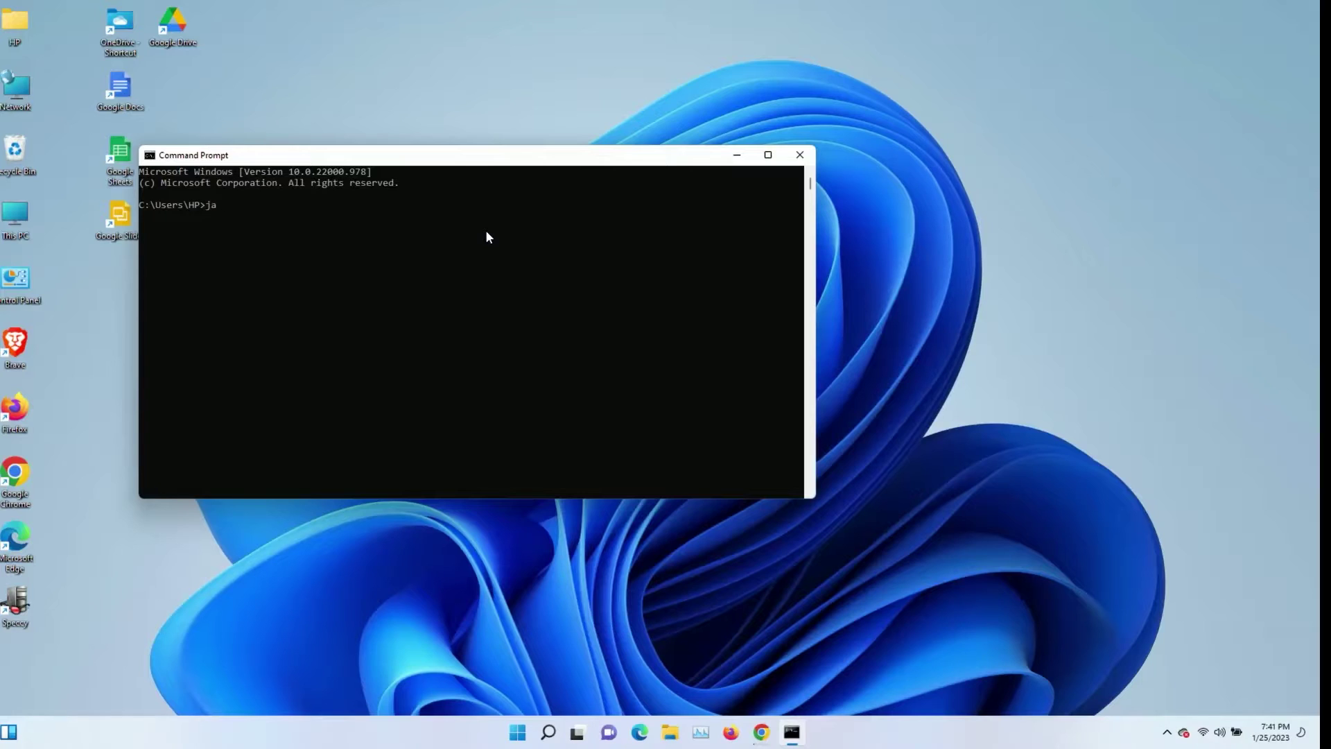
pyautogui.write('java -versionn')
pyautogui.press('Return')
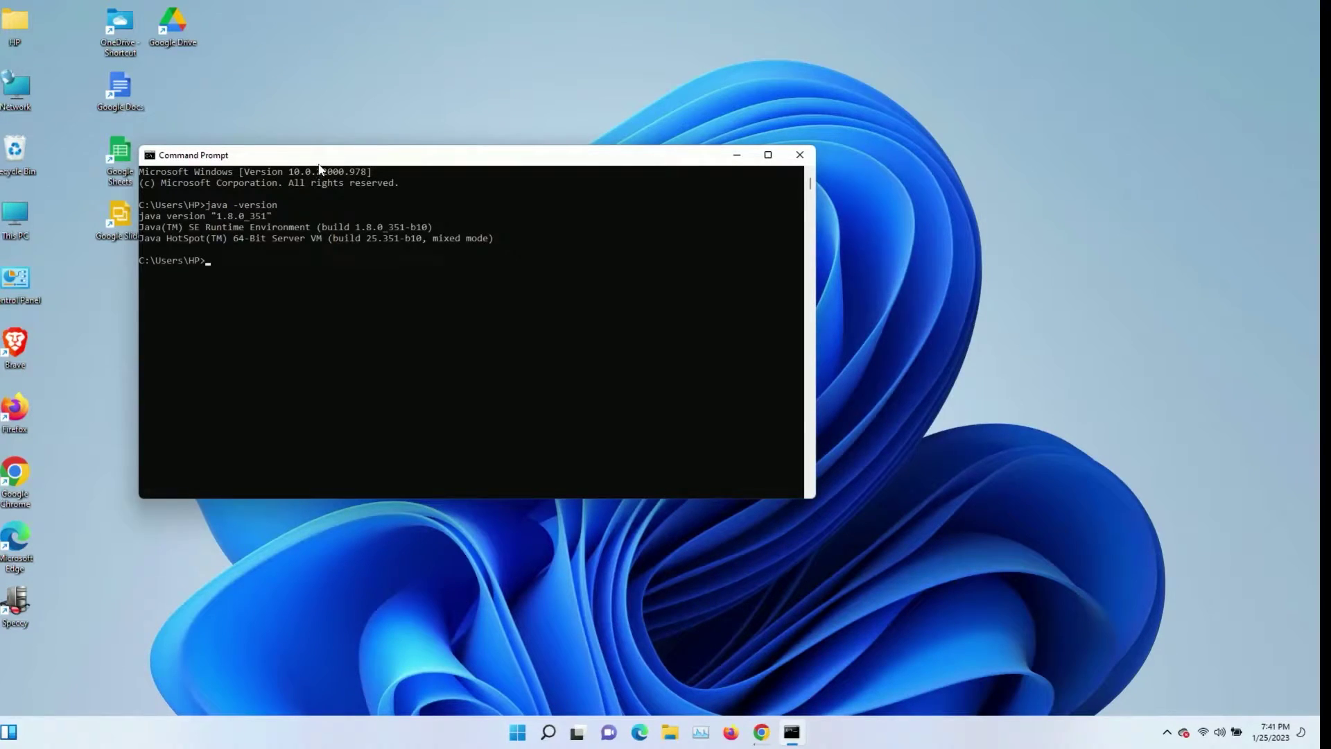
pyautogui.moveTo(323, 158); pyautogui.dragTo(471, 141)
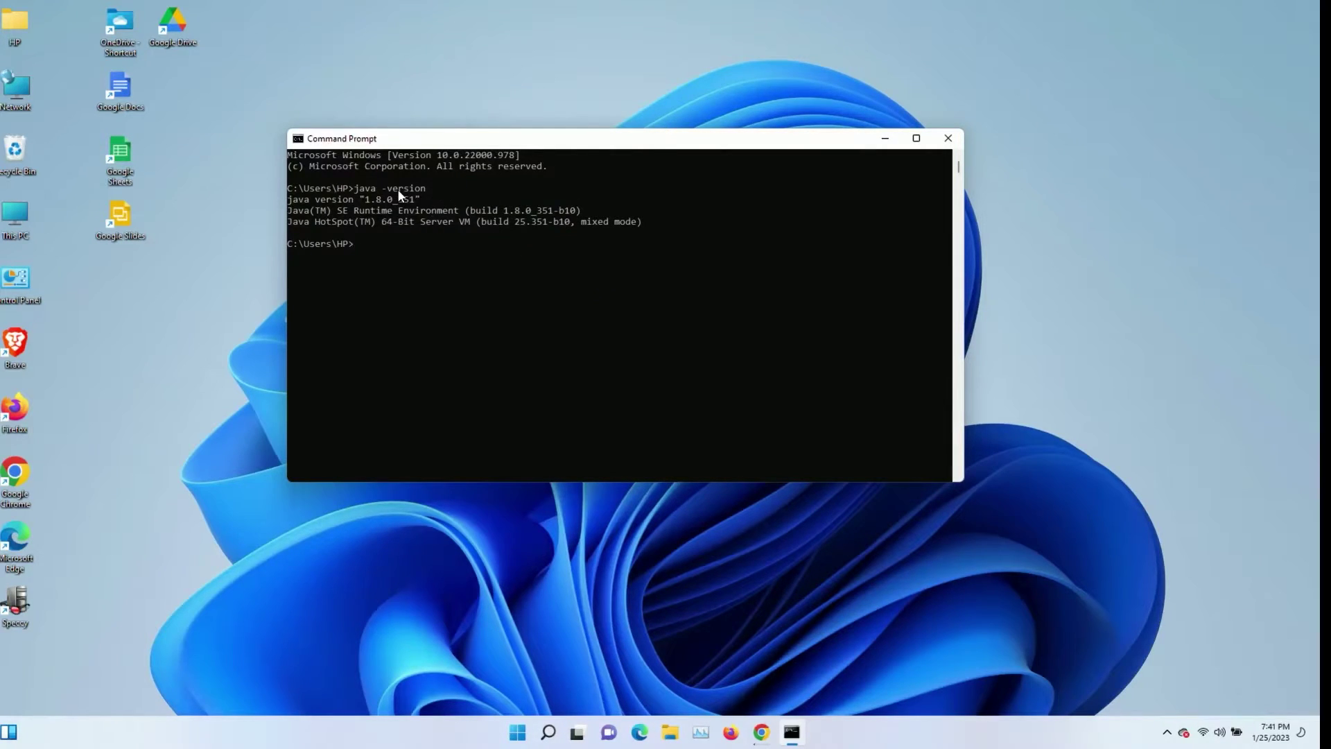
# Step: Launch JavaUninstallTool (1) from the HP user folder's Downloads folder
pyautogui.doubleClick(30, 36)
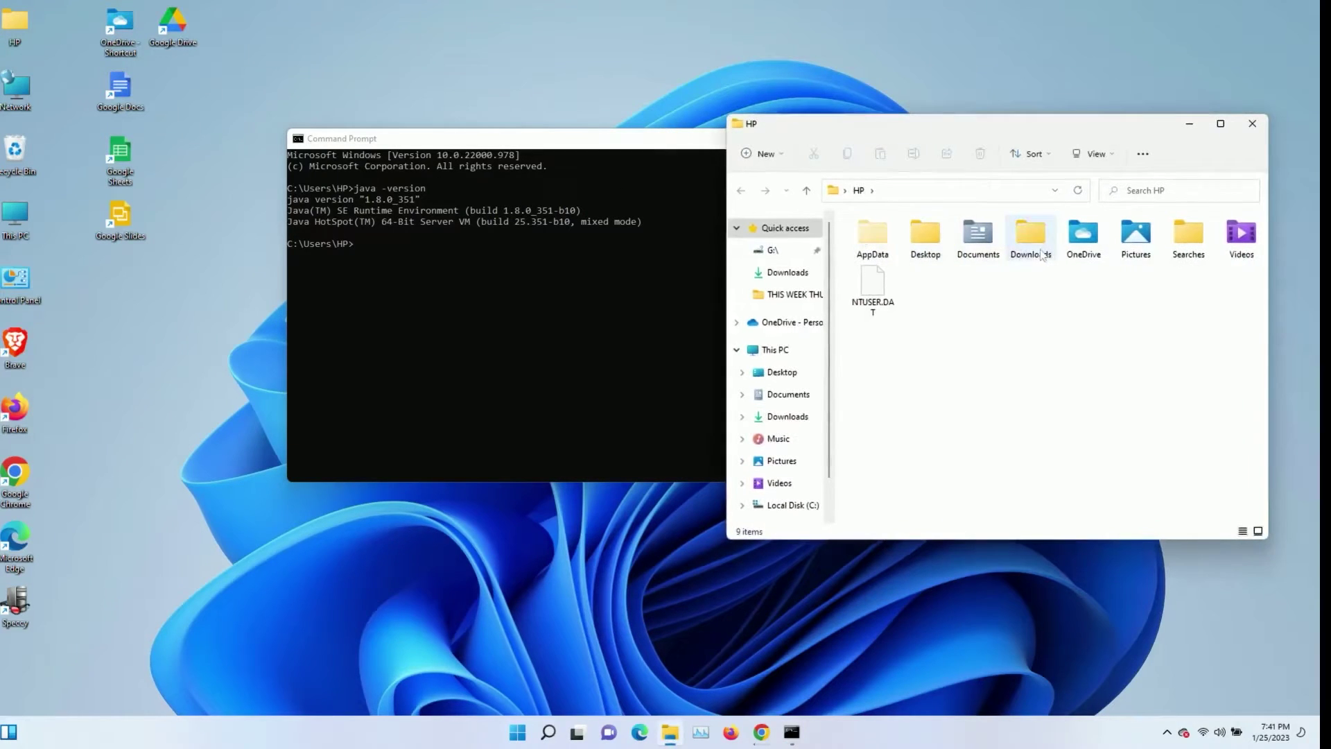
pyautogui.doubleClick(1039, 255)
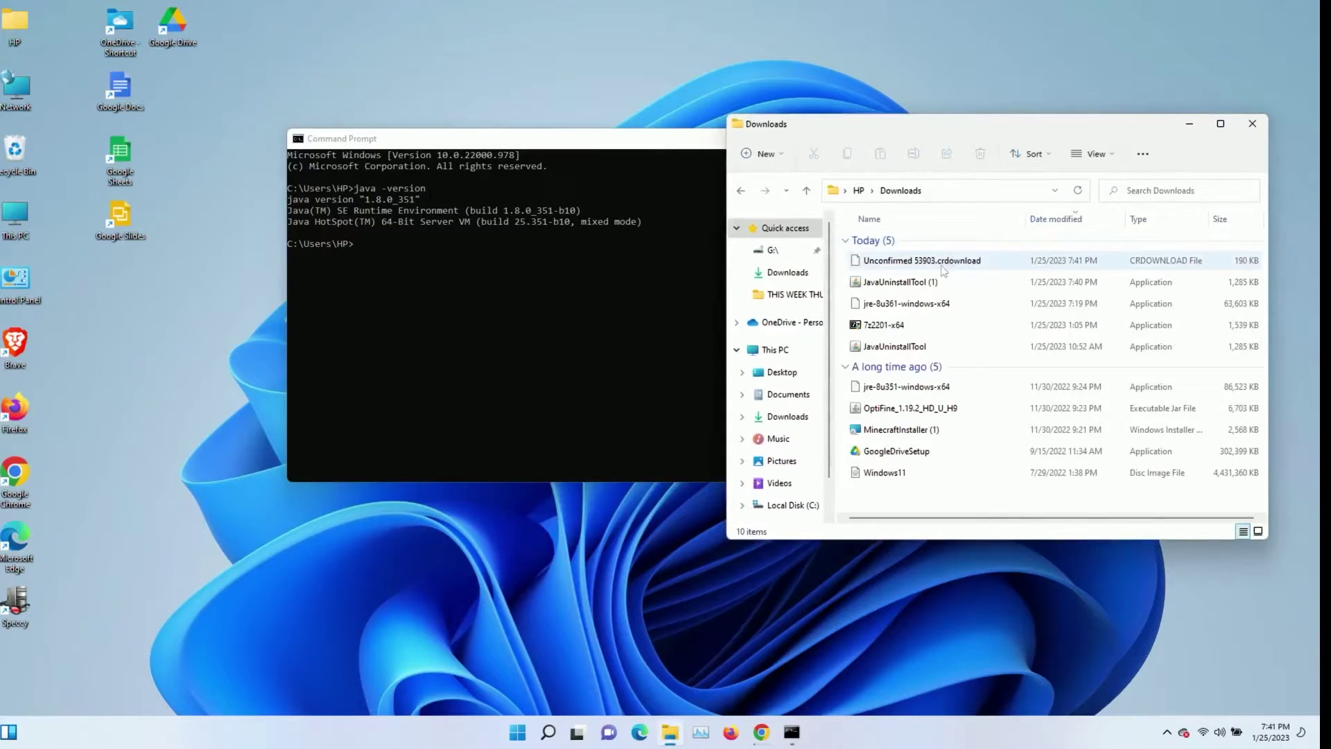
pyautogui.doubleClick(915, 286)
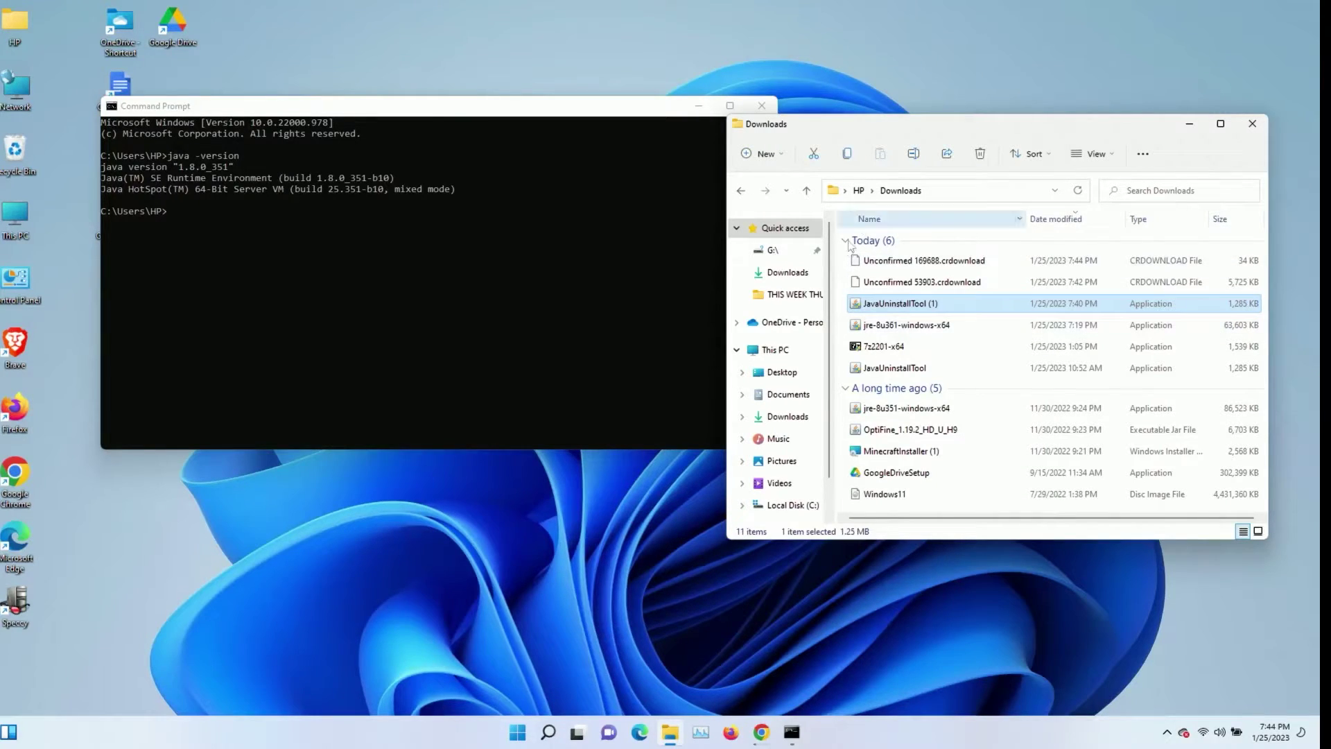
pyautogui.doubleClick(896, 305)
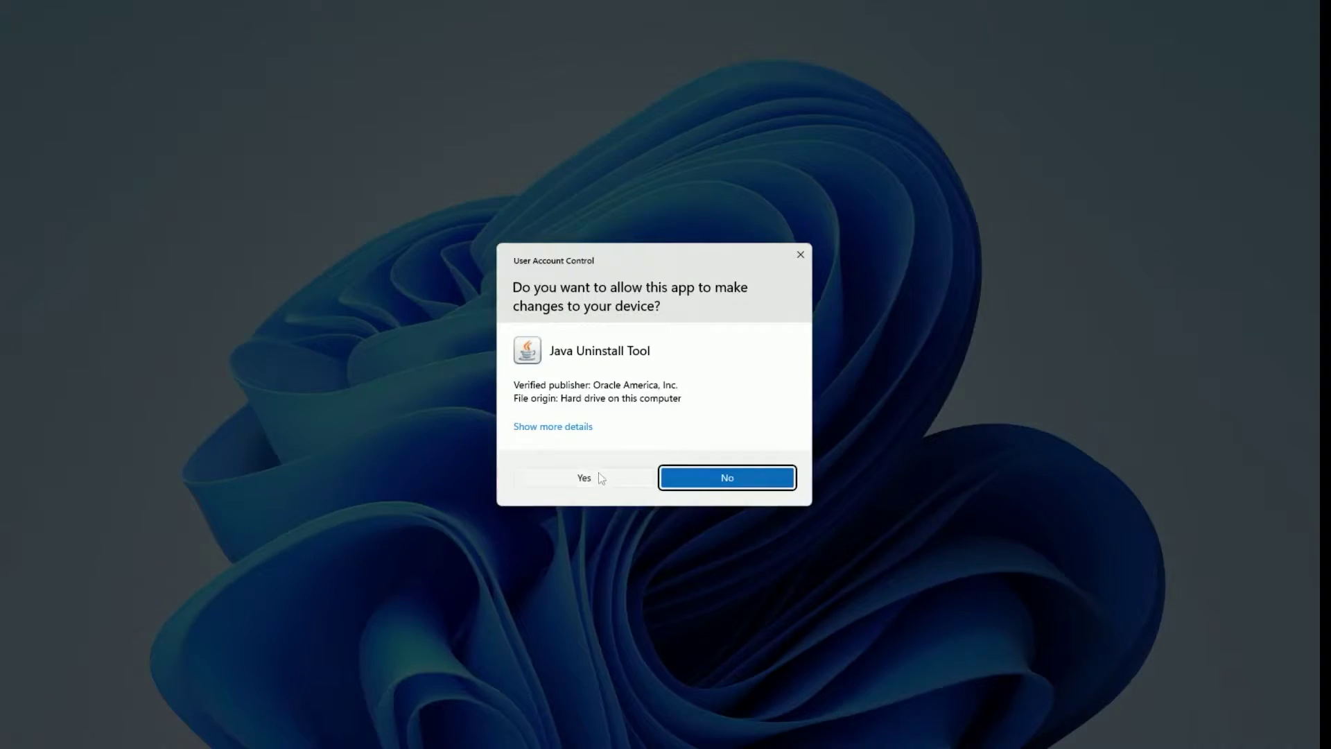
# Step: Approve the prompt, accept the terms, and uninstall Java 8 Update 351, keeping the cache
pyautogui.click(597, 477)
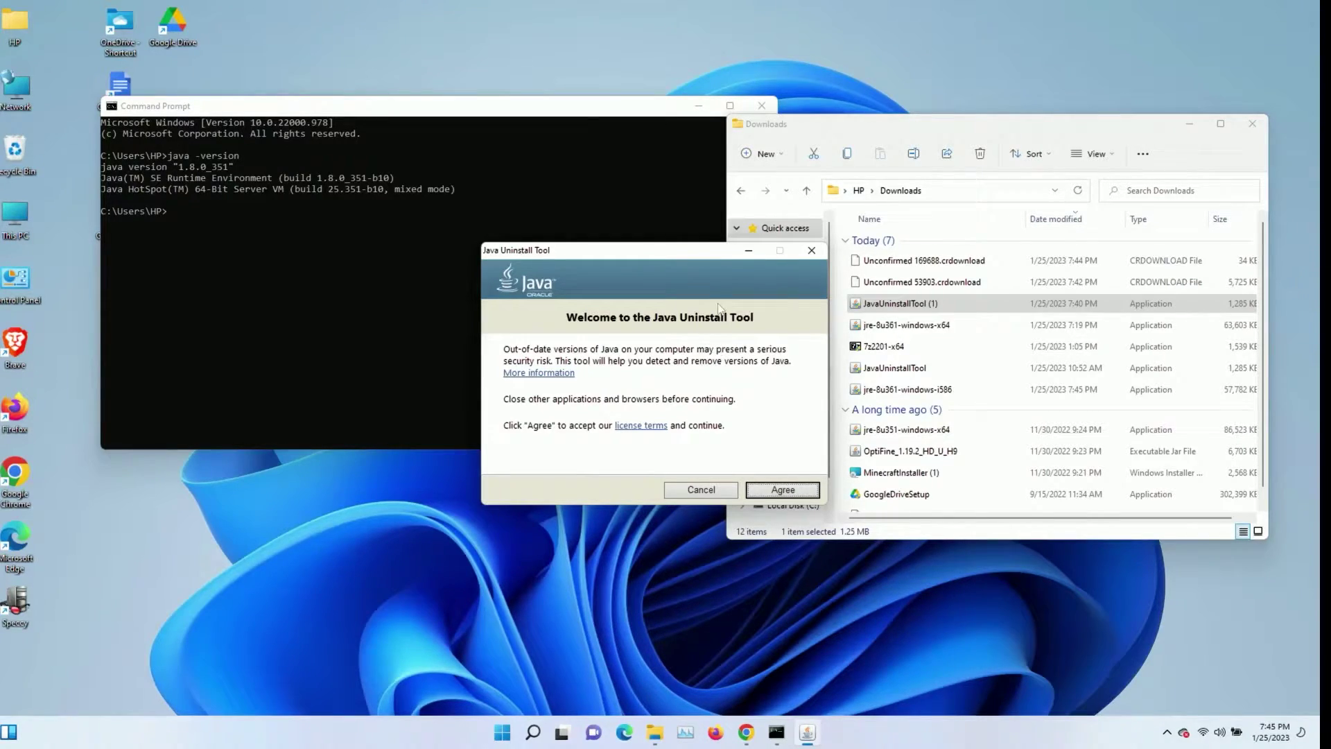
pyautogui.click(792, 492)
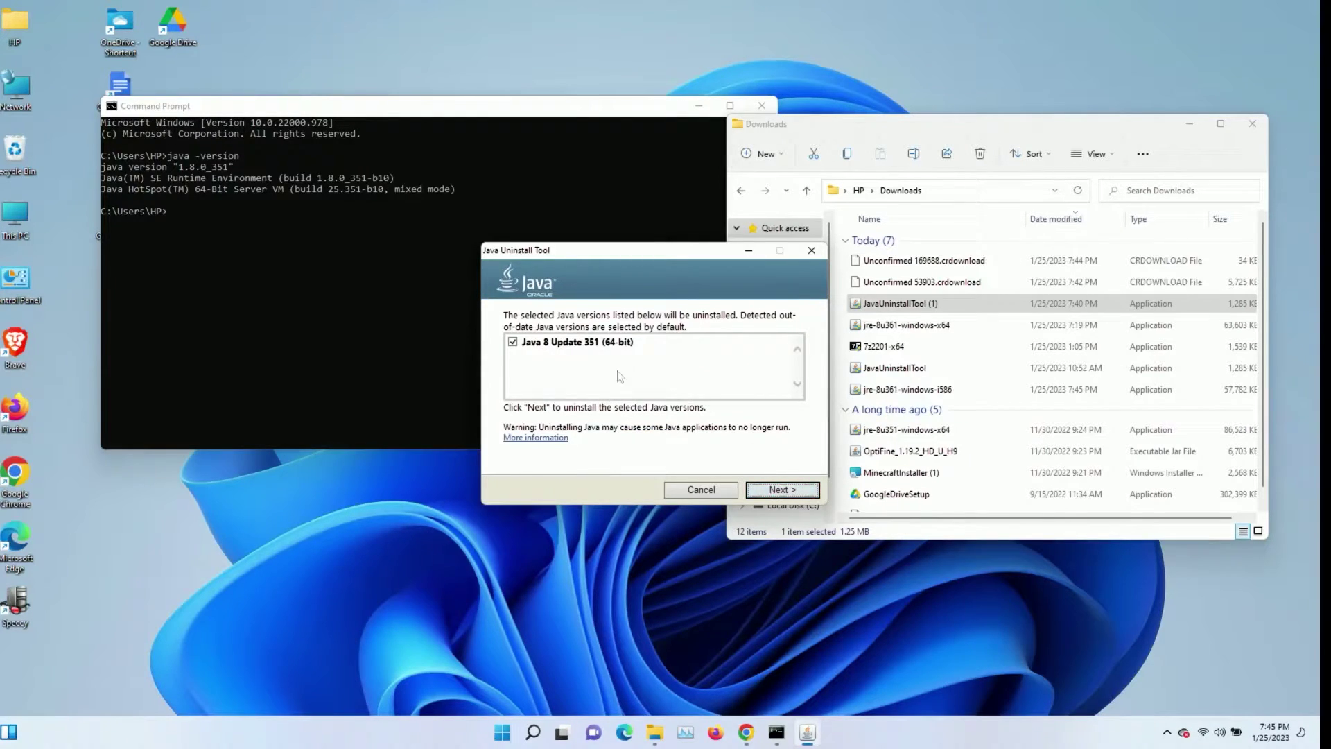
pyautogui.click(620, 342)
pyautogui.click(782, 489)
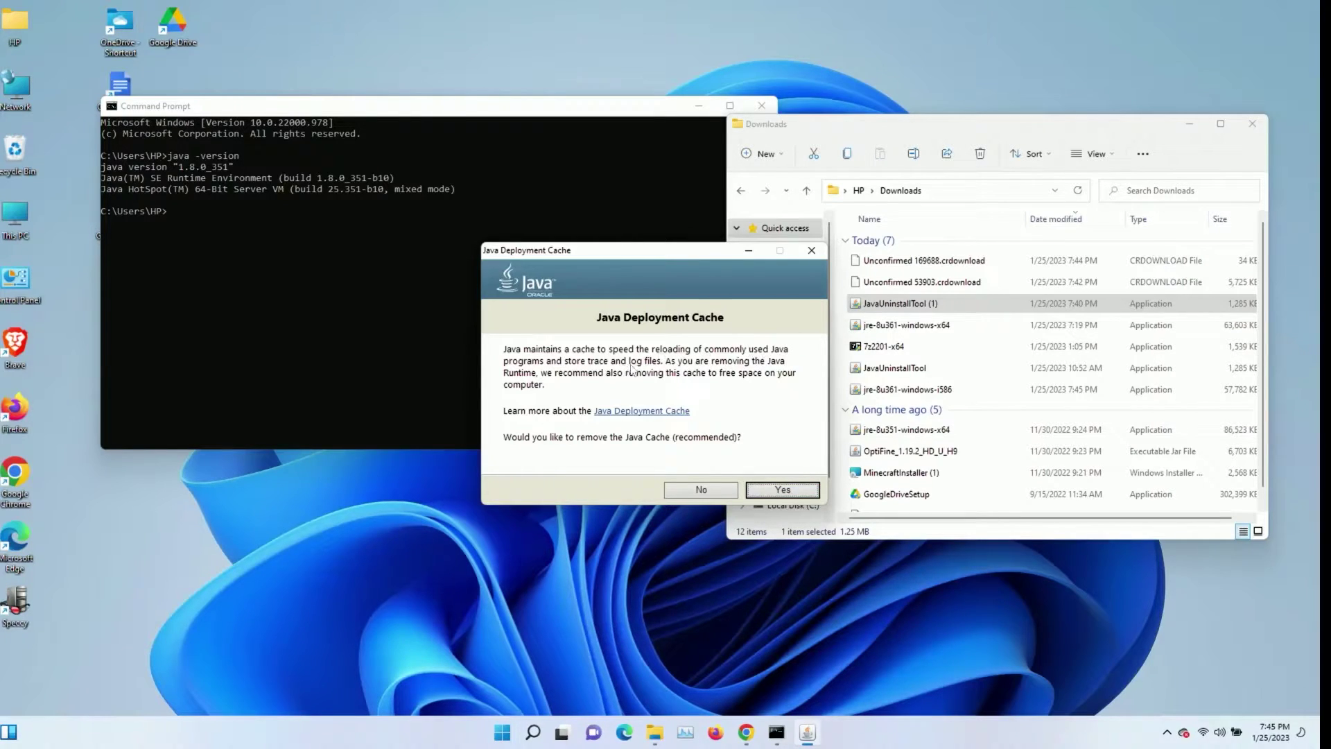
pyautogui.click(701, 490)
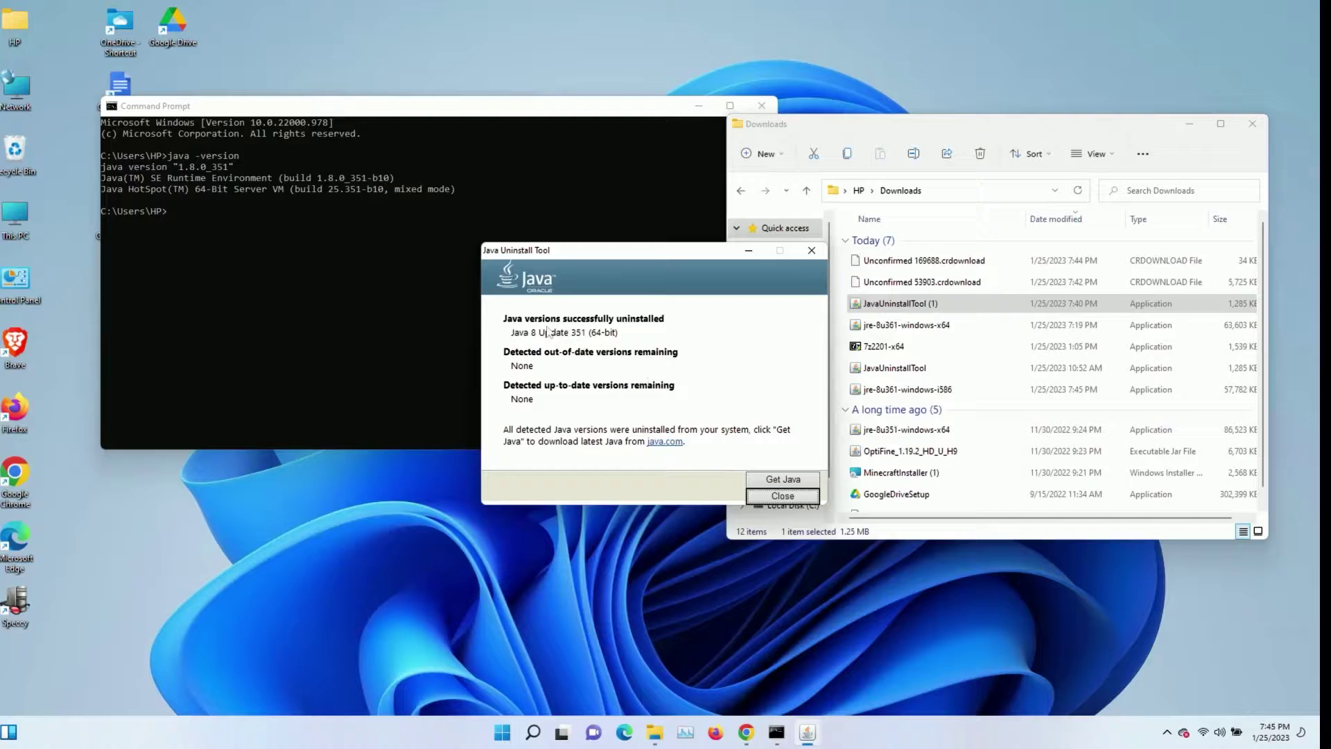
# Step: Close the uninstall tool and rerun java -version, which now says java is not recognized
pyautogui.click(779, 494)
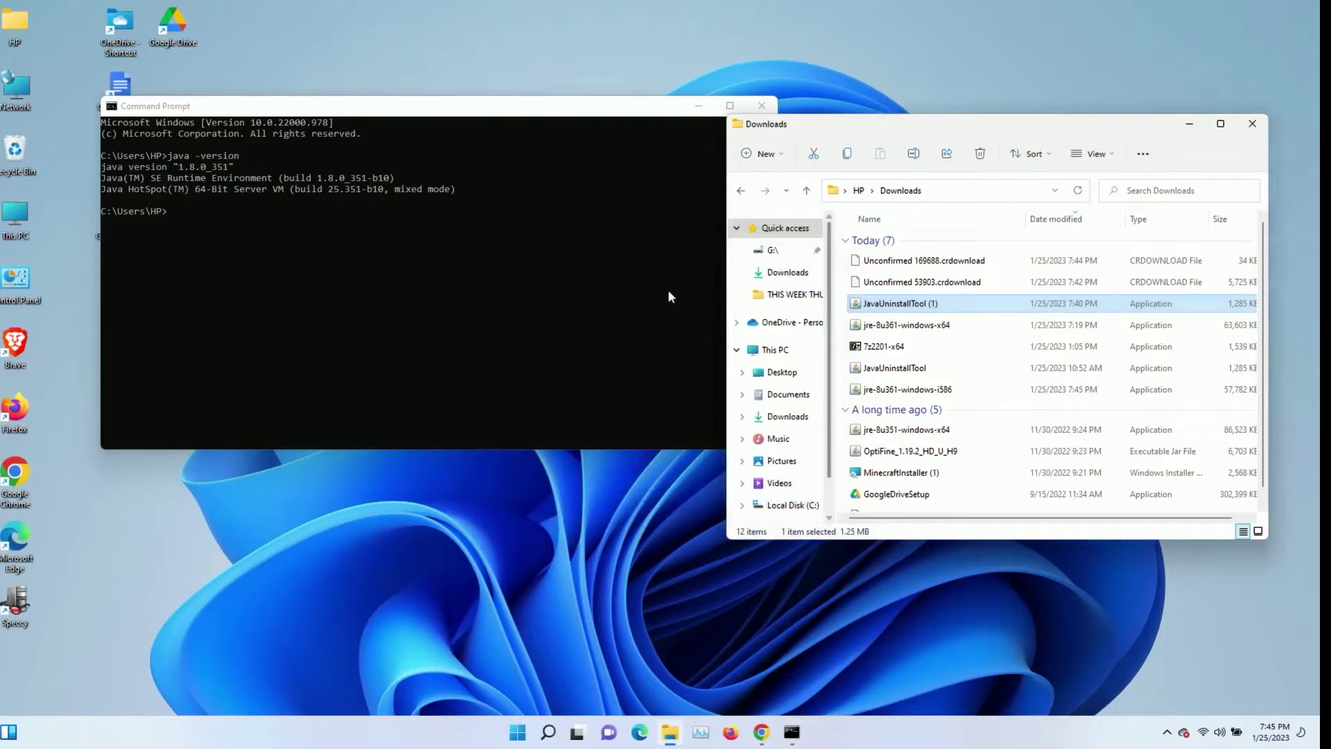
pyautogui.click(581, 240)
pyautogui.write('j')
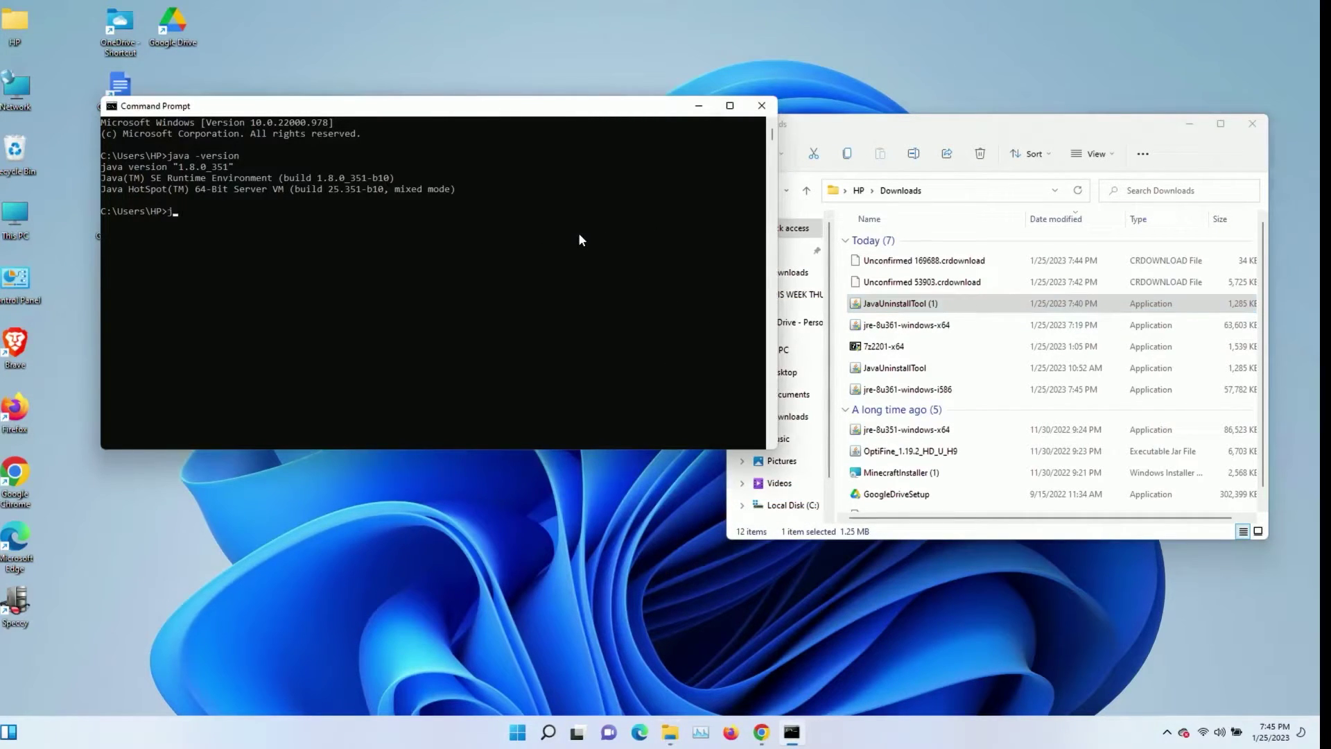
pyautogui.write('avba -version')
pyautogui.press('Return')
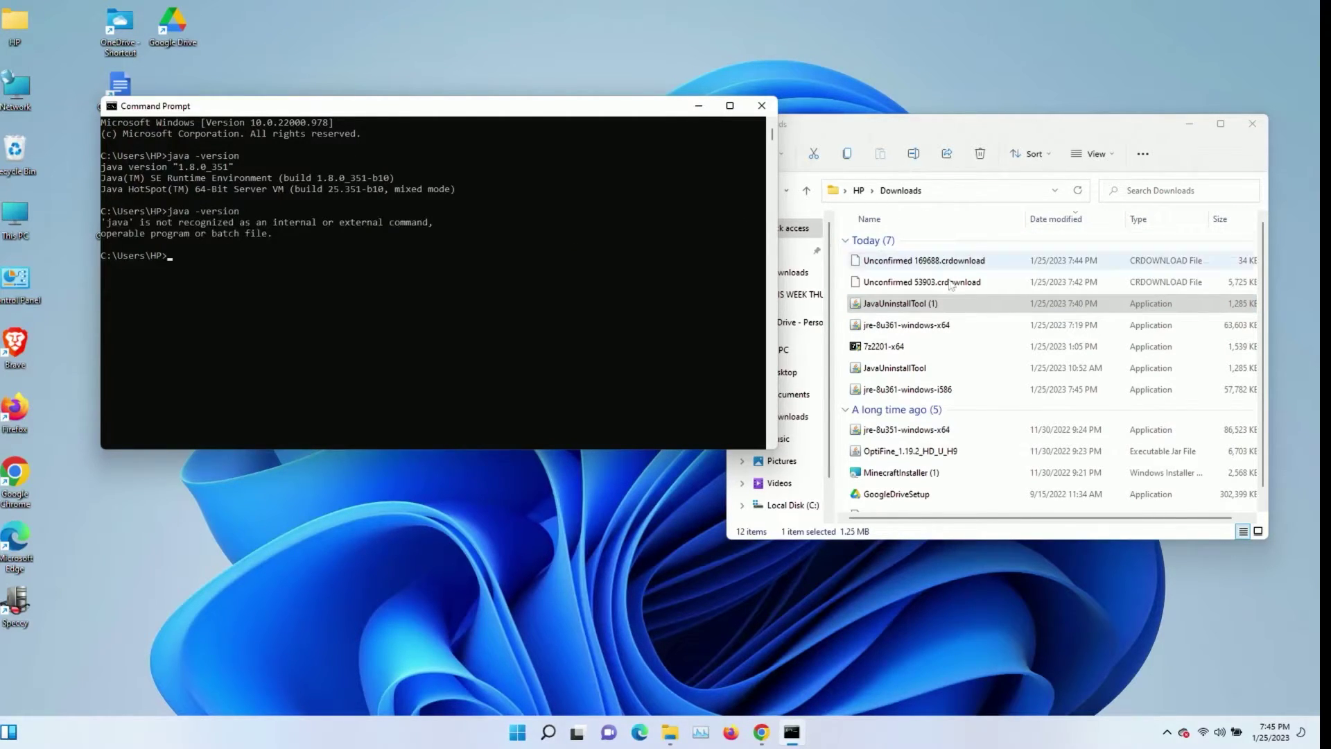
pyautogui.click(951, 289)
# Step: Refresh Downloads so the finished jre-8u361-windows-i586 installer (57,782 KB) is listed
pyautogui.press('F4')
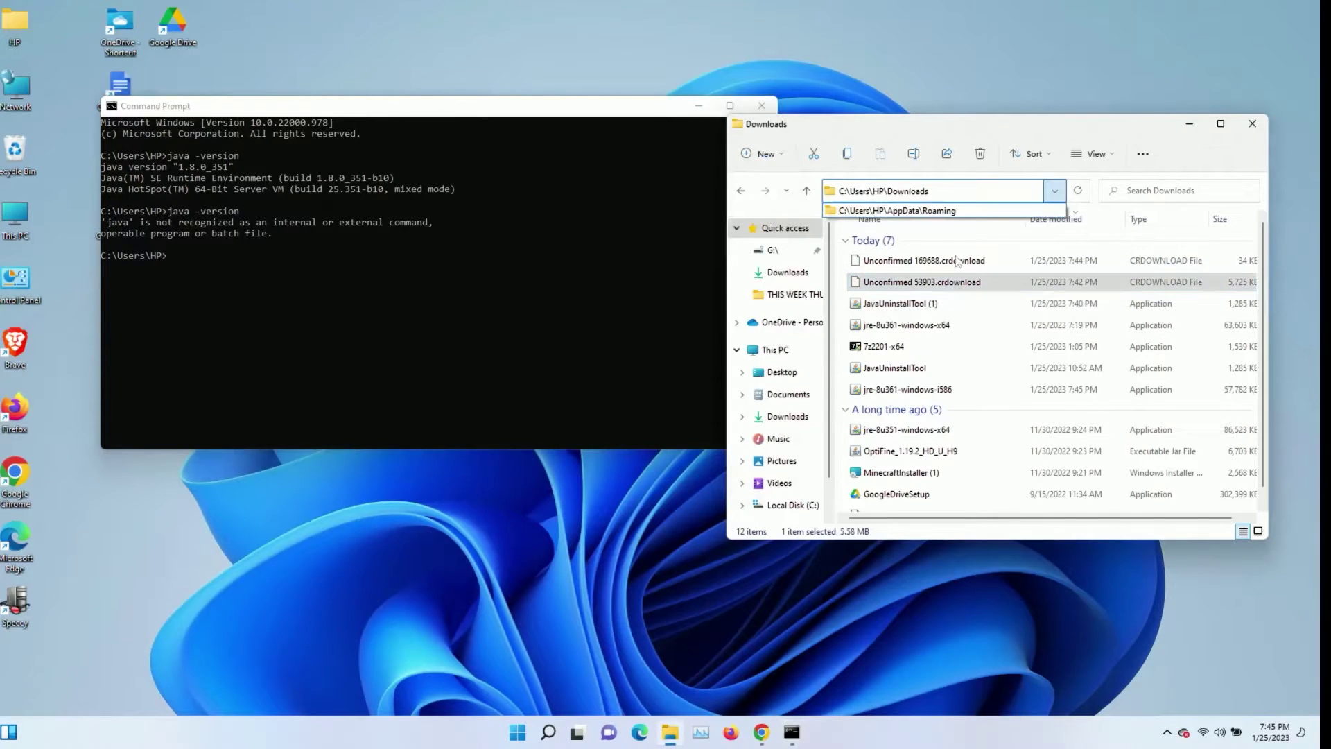
pyautogui.press('Escape')
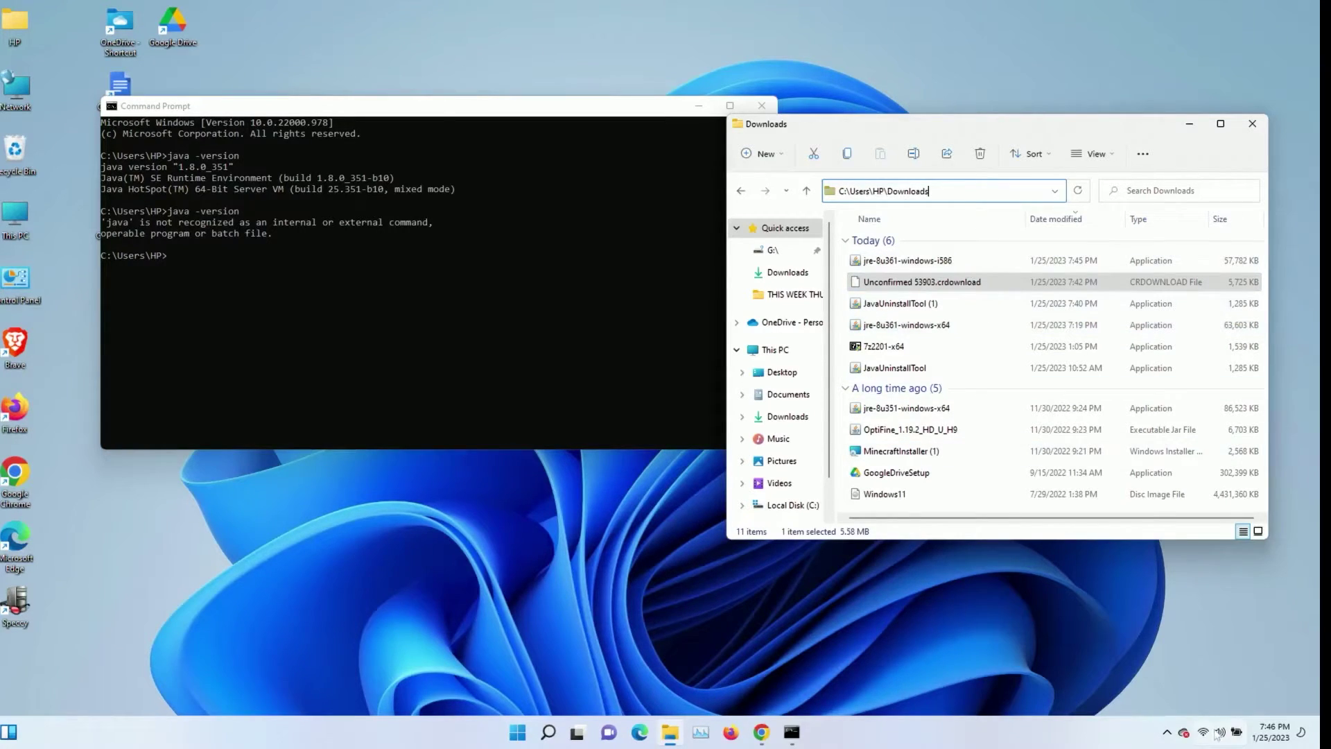
pyautogui.click(1170, 731)
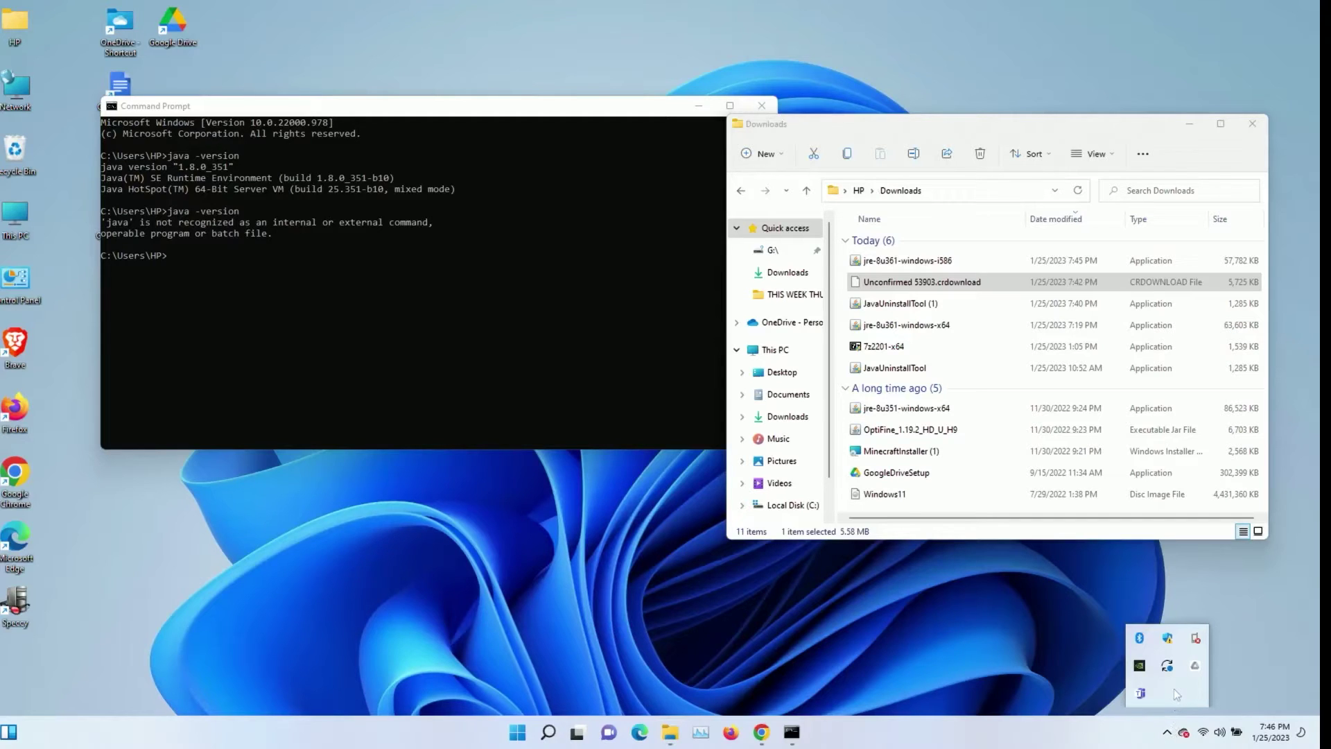
pyautogui.click(1060, 668)
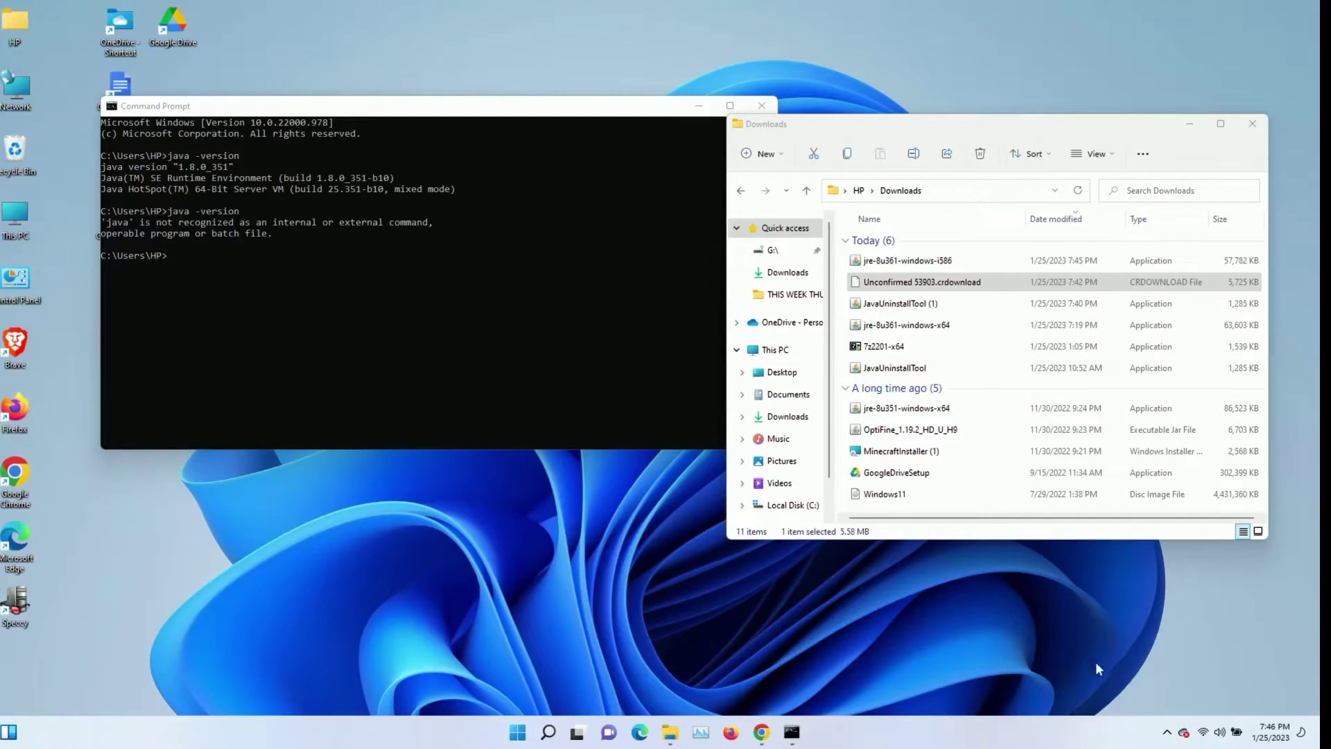
pyautogui.click(1167, 731)
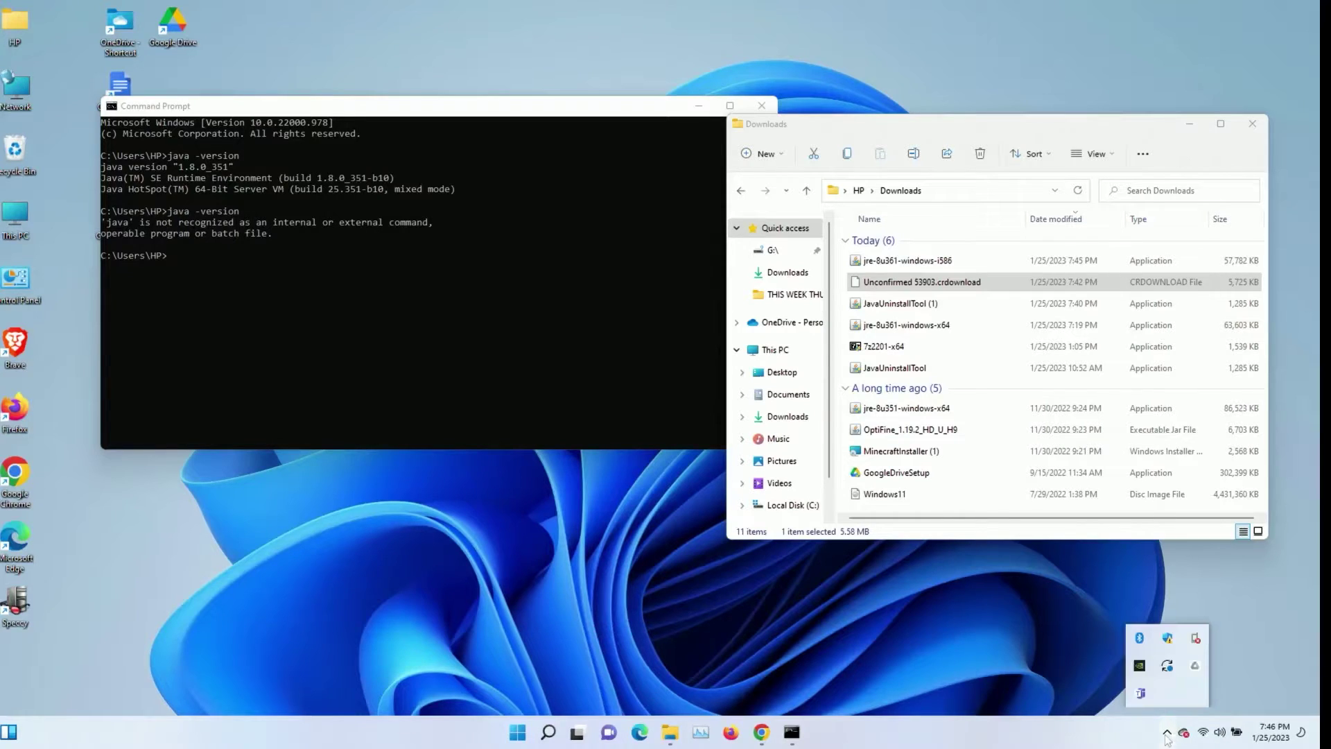
# Step: Open and dismiss the Windows Security tray icon's options menu several times
pyautogui.rightClick(1169, 638)
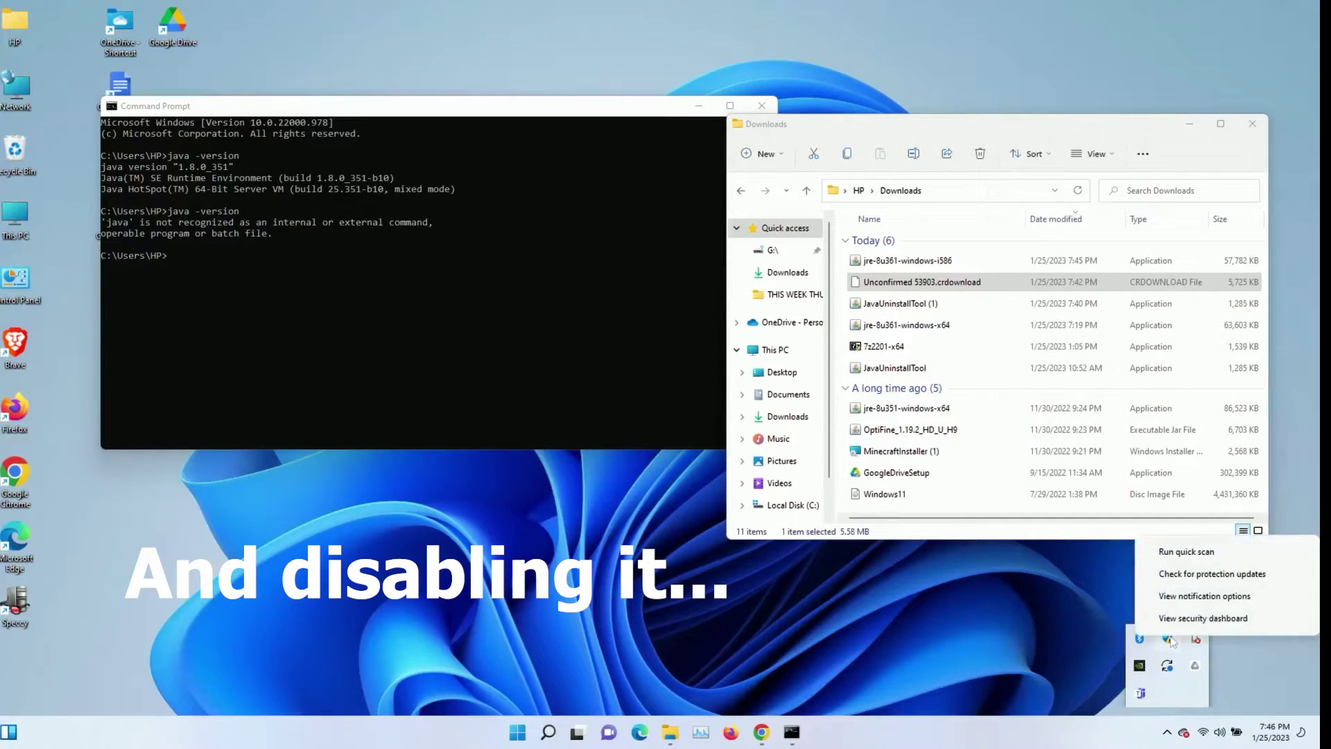
pyautogui.click(1175, 700)
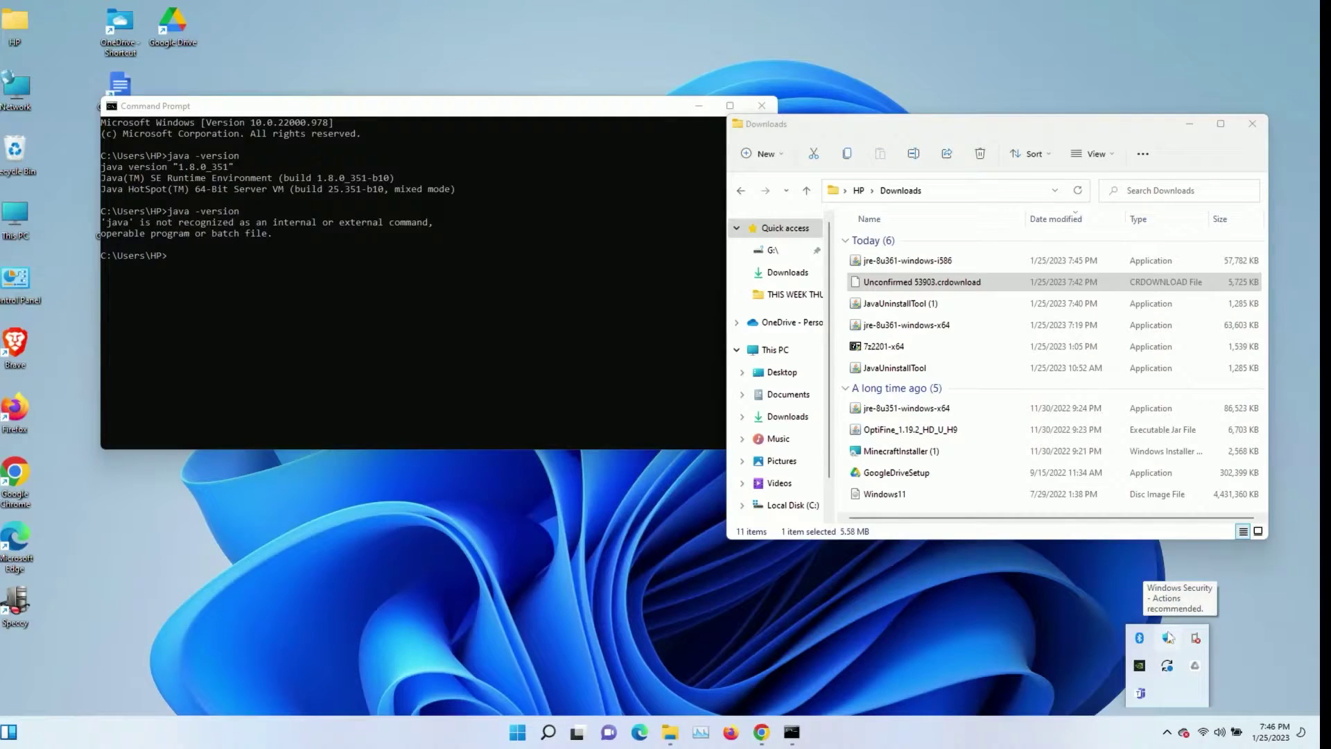
pyautogui.rightClick(1167, 639)
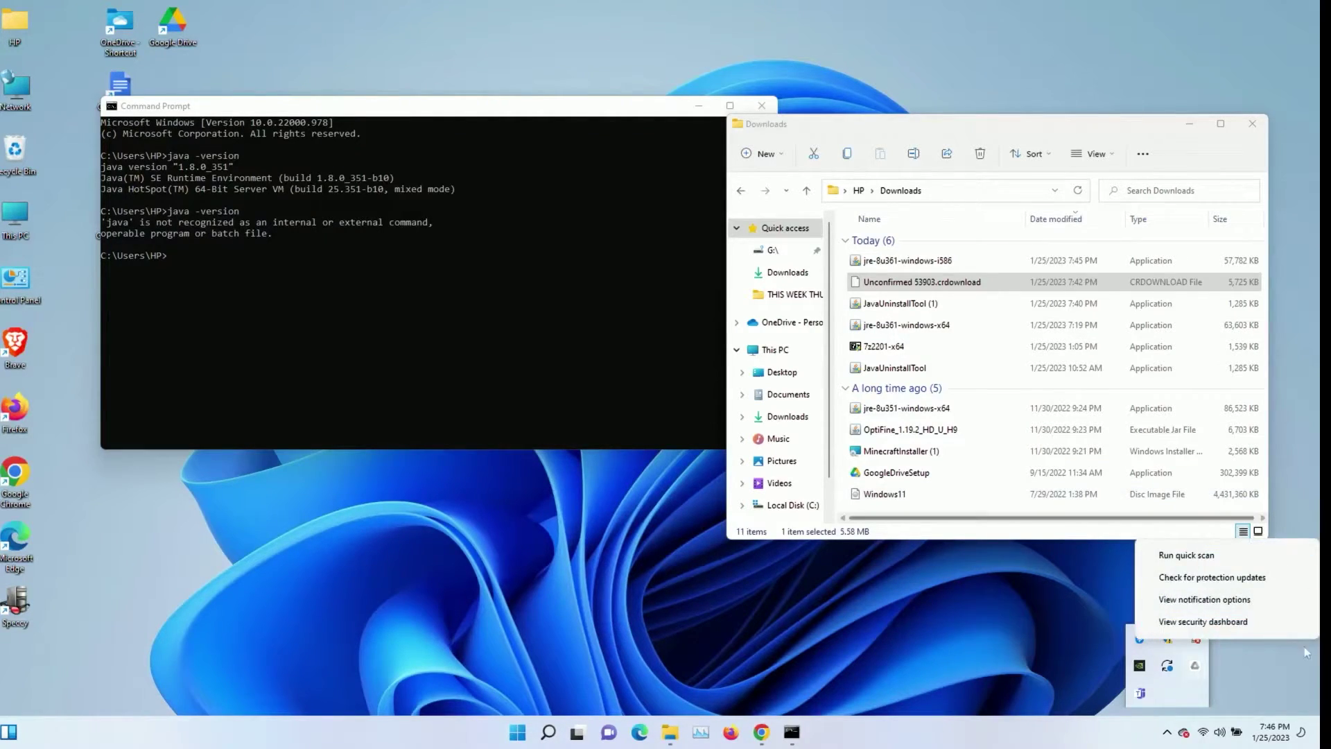
pyautogui.click(1179, 689)
pyautogui.rightClick(1169, 641)
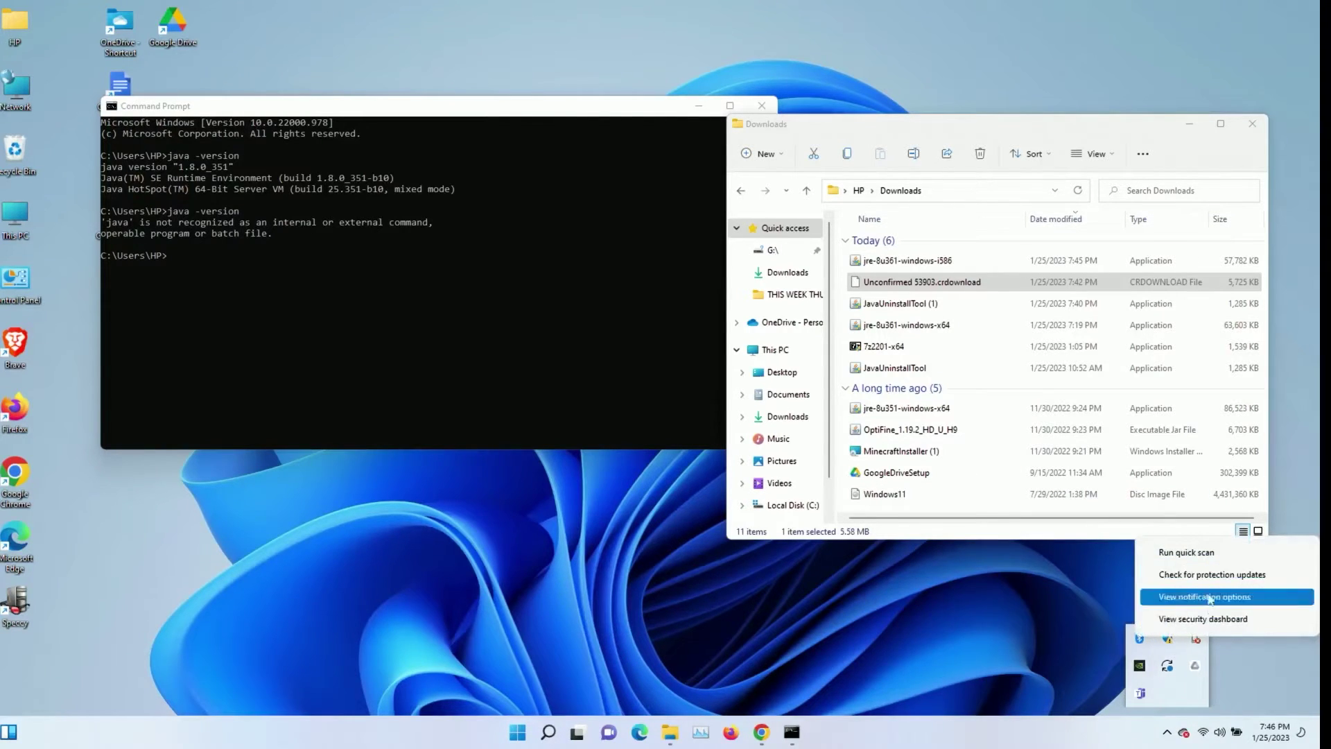
pyautogui.click(1172, 644)
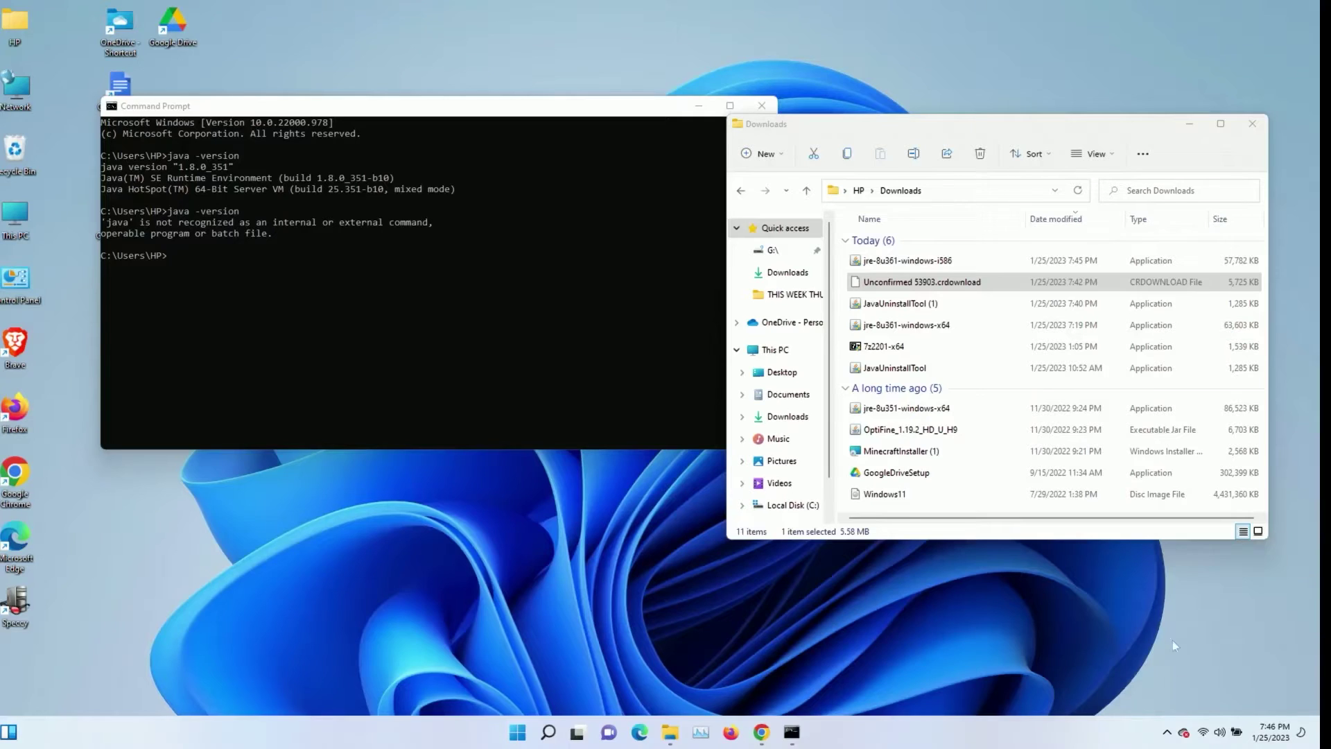
pyautogui.click(1168, 730)
pyautogui.rightClick(1166, 664)
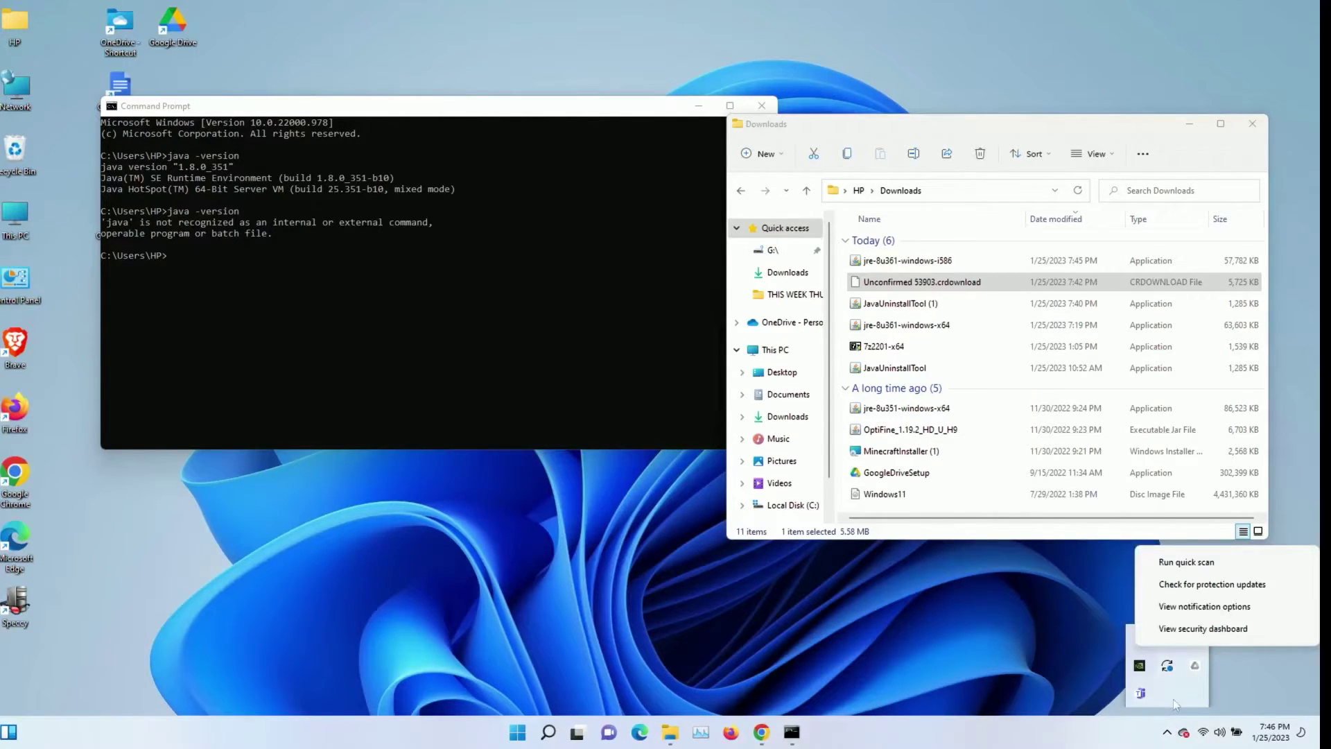
pyautogui.click(1161, 685)
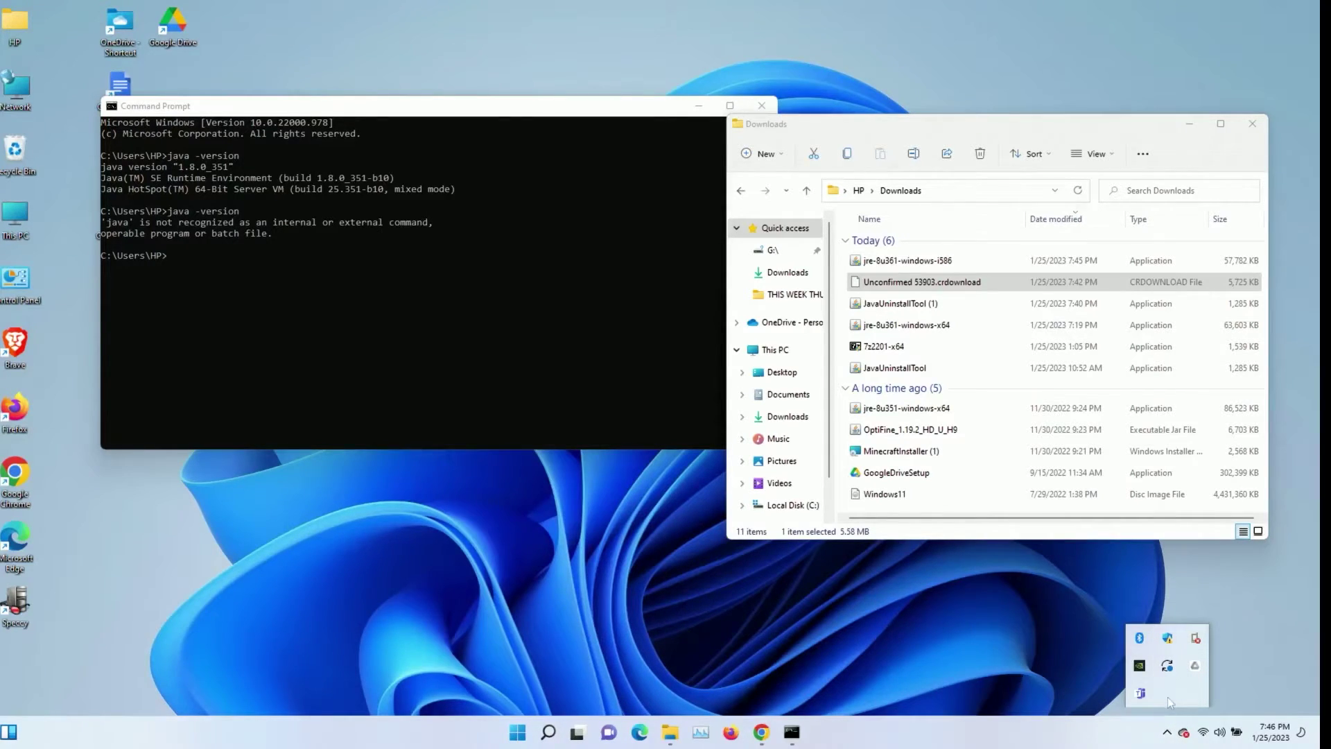
pyautogui.click(1167, 732)
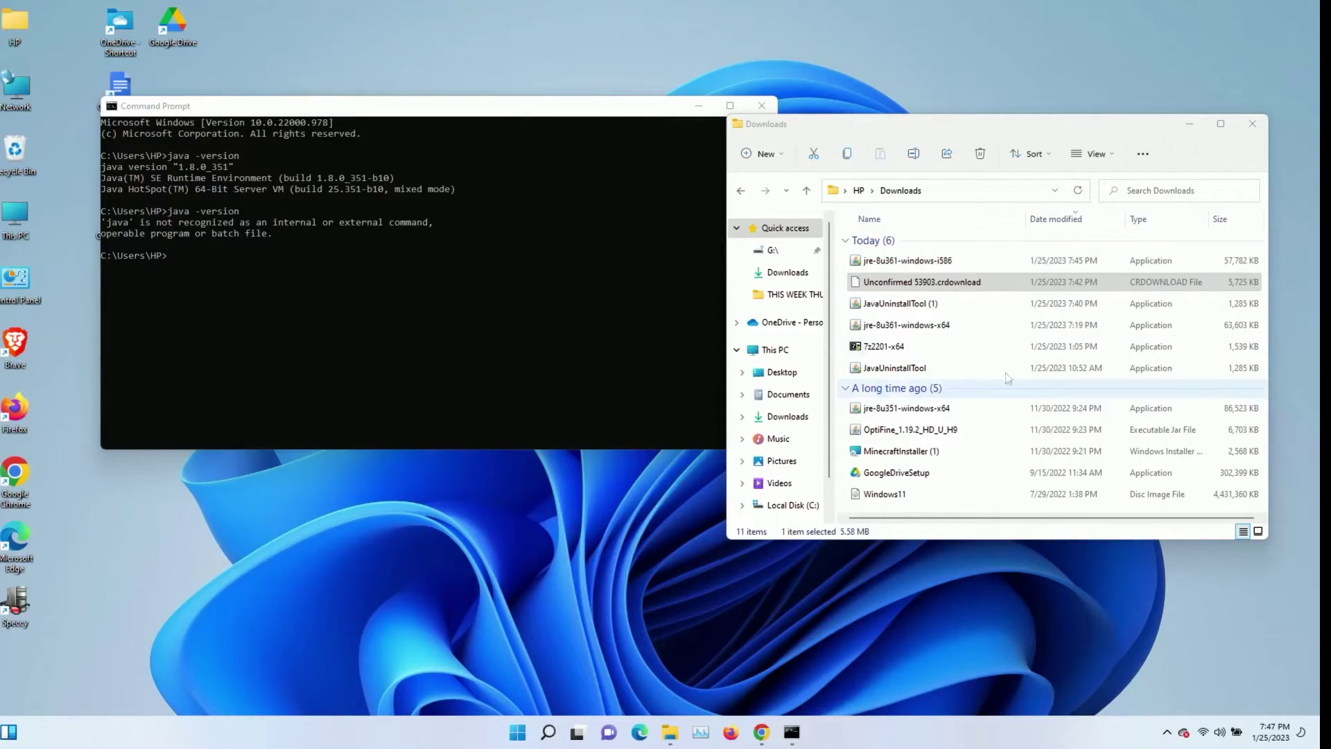
# Step: Install Java from jre-8u361-windows-i586 until setup reports success, and close Command Prompt
pyautogui.click(879, 261)
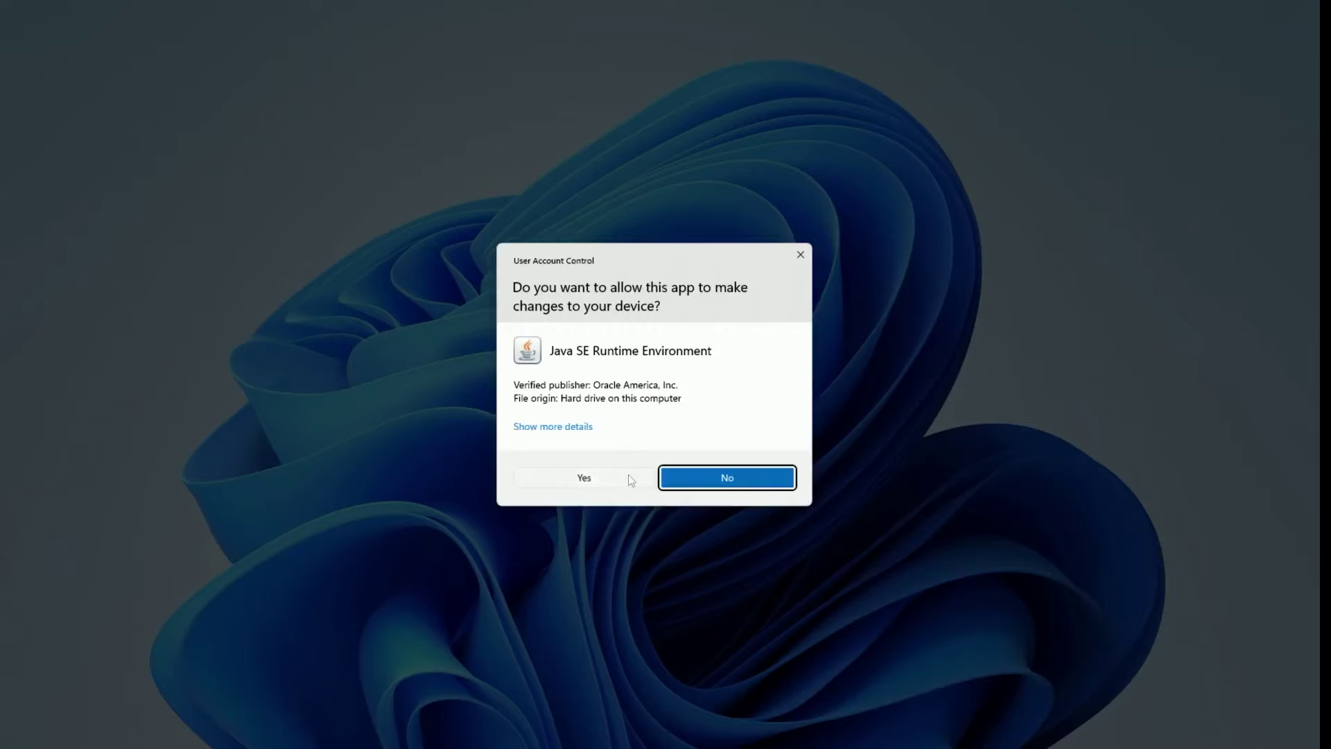
pyautogui.click(628, 476)
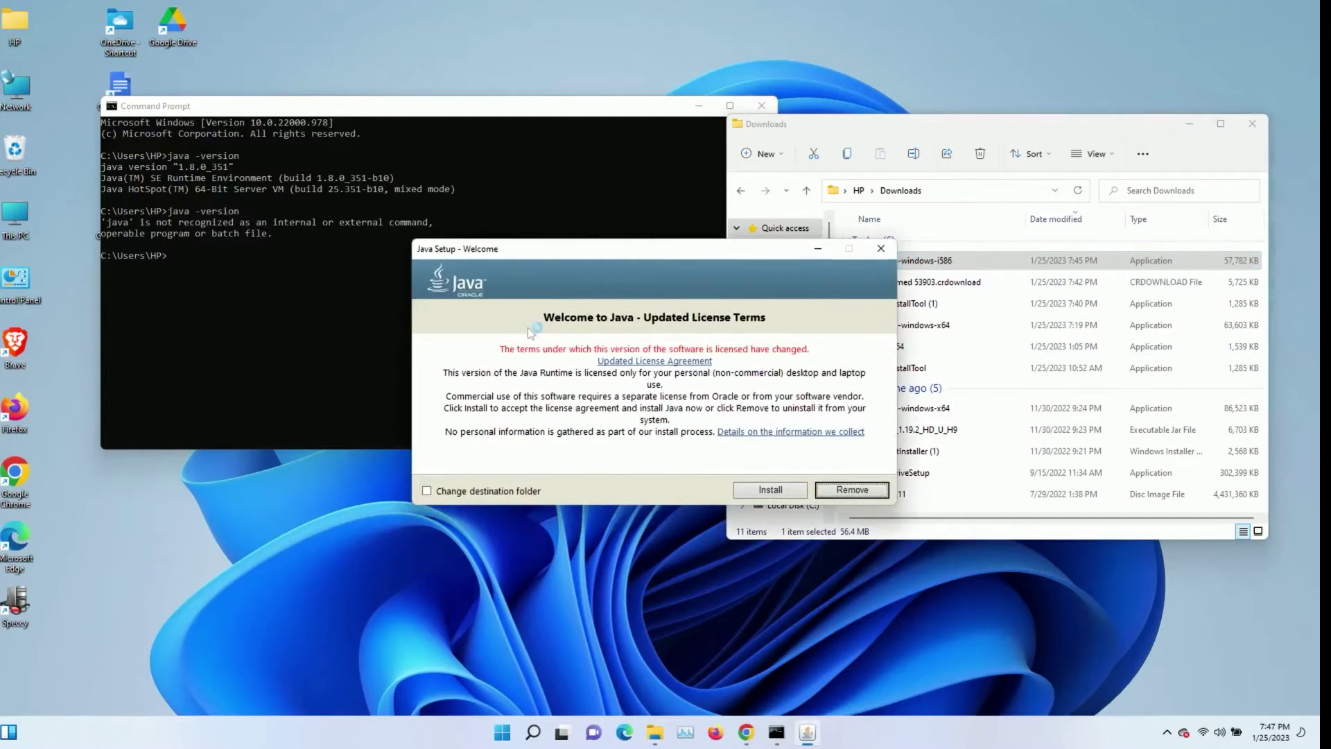
pyautogui.click(763, 490)
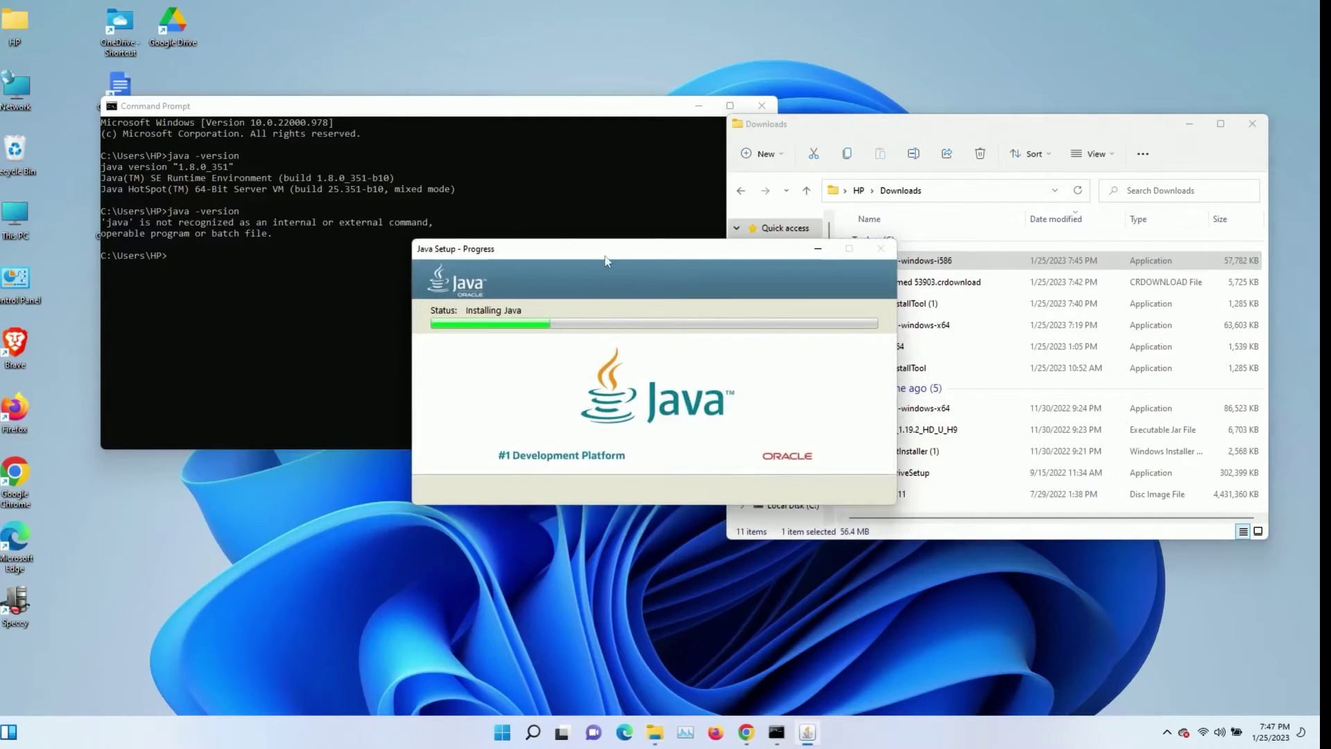
pyautogui.moveTo(603, 253); pyautogui.dragTo(975, 132)
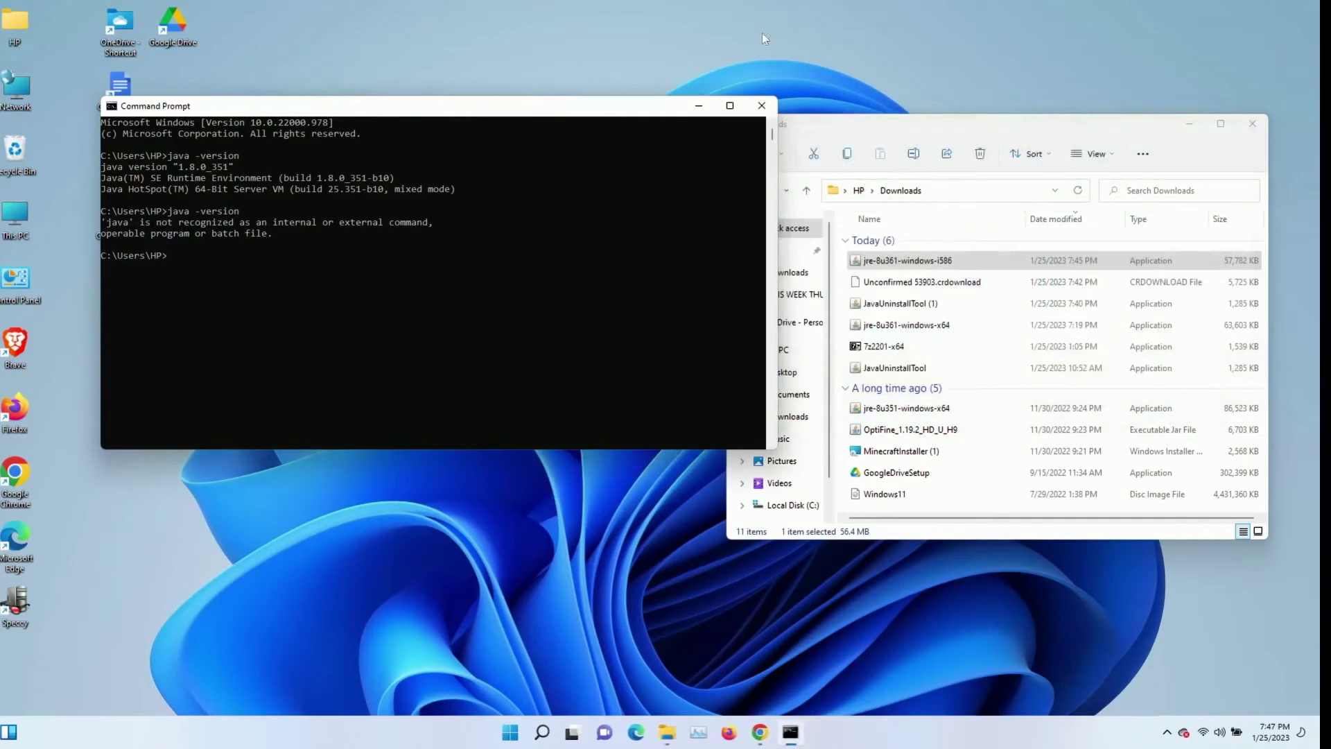
pyautogui.click(762, 106)
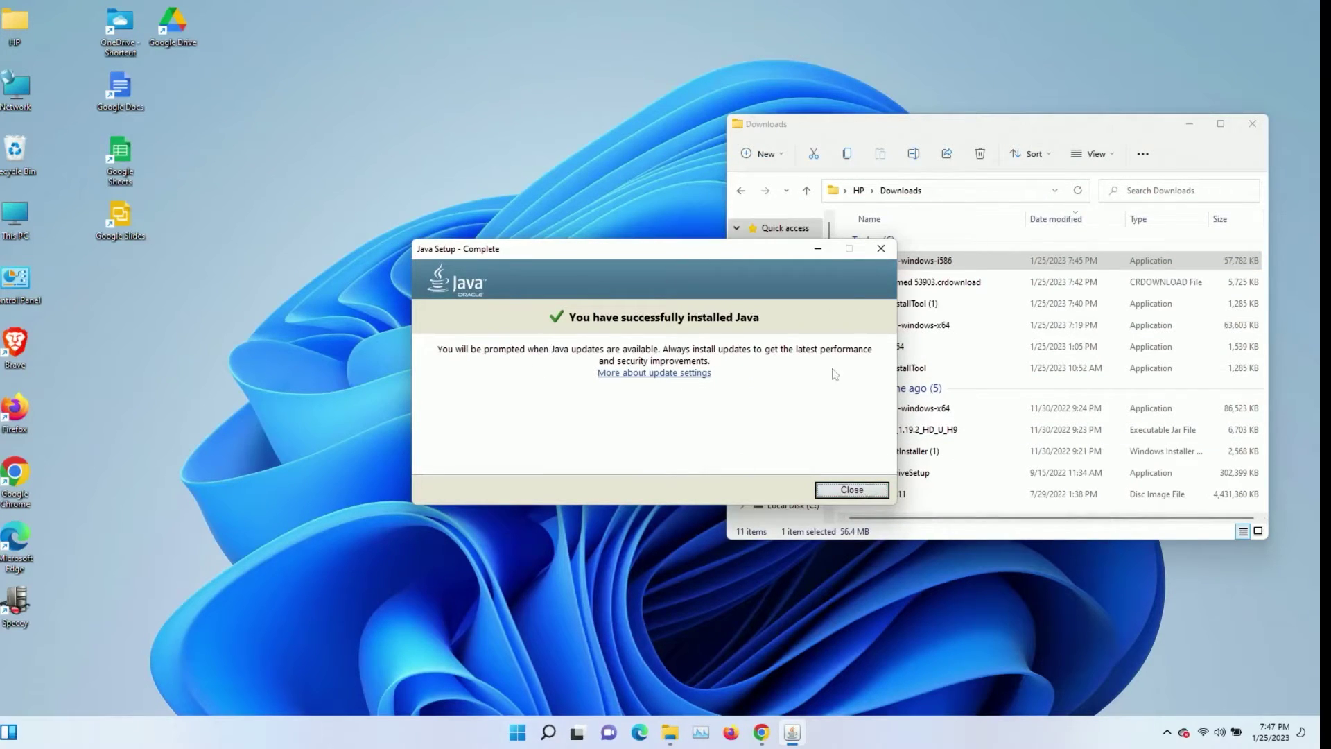
# Step: Close the finished Java setup and launch Command Prompt from a 'cmd' search
pyautogui.click(858, 490)
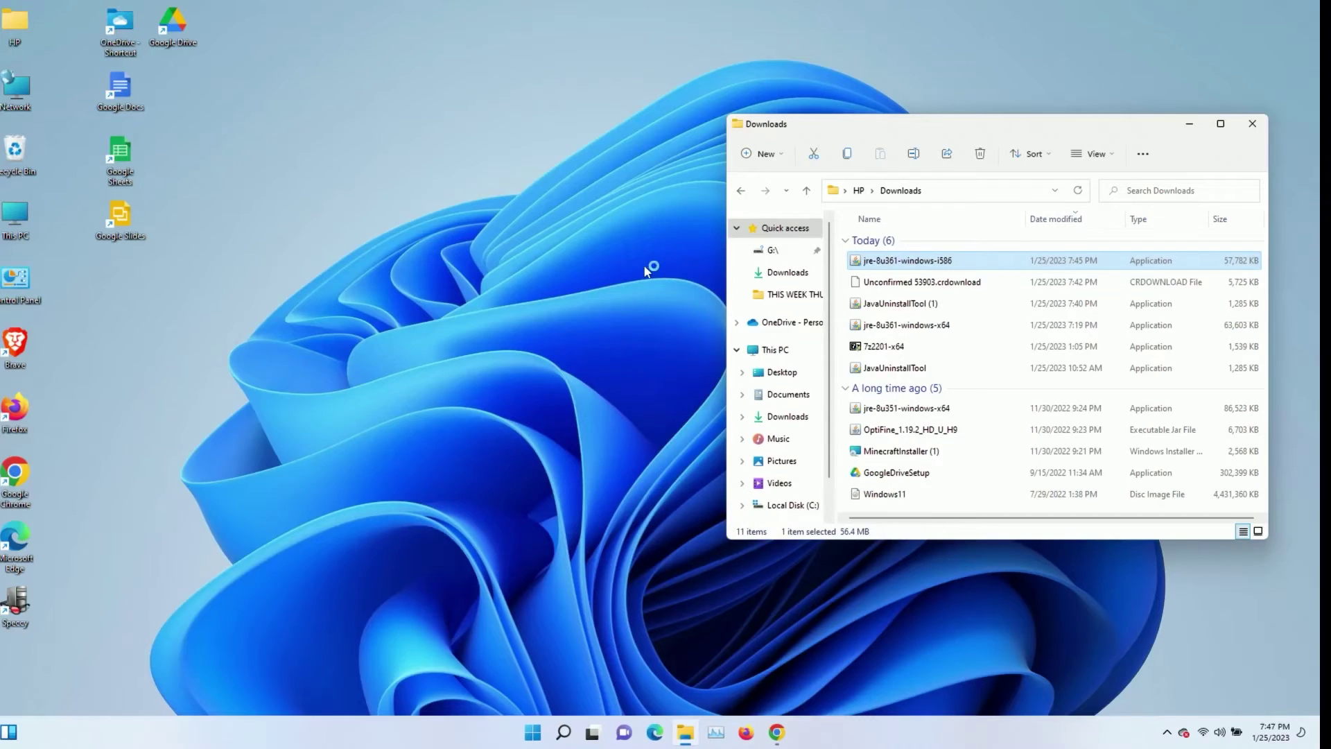
pyautogui.click(562, 732)
pyautogui.write('cmd')
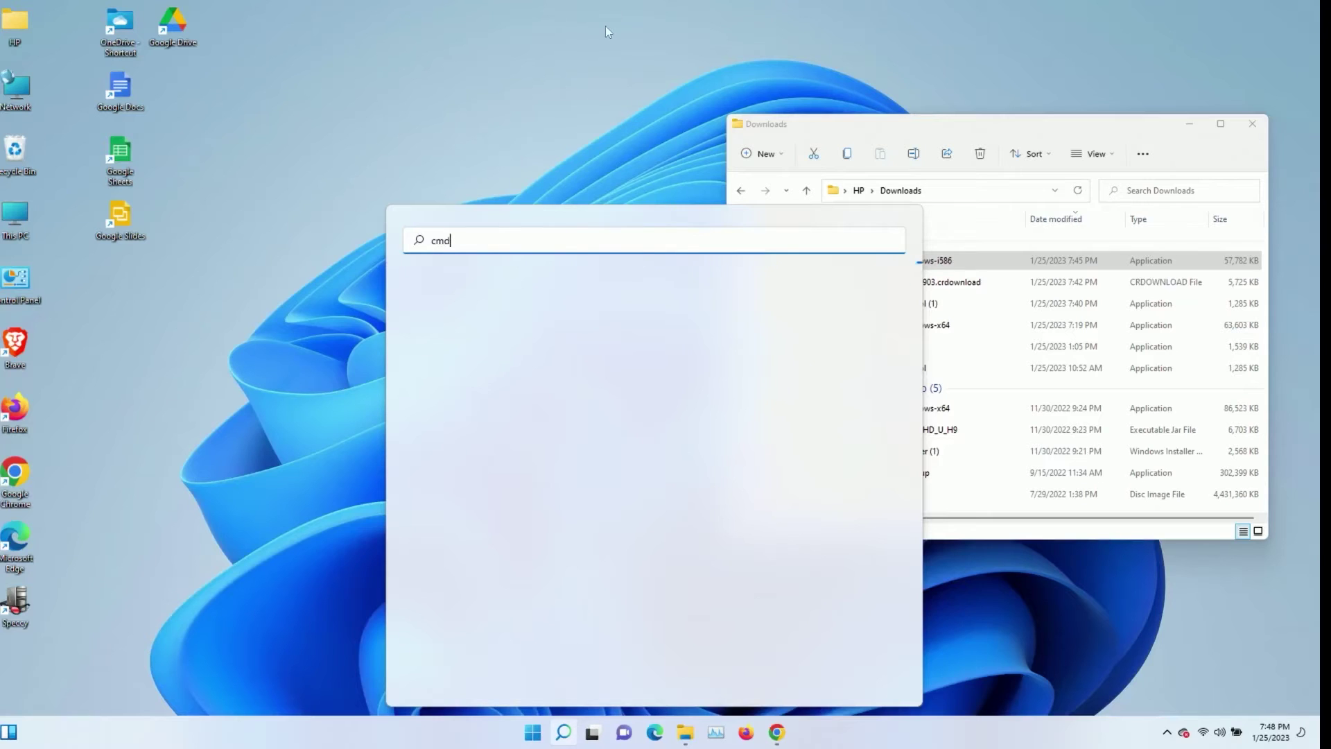
pyautogui.press('BackSpace')
pyautogui.press('BackSpace')
pyautogui.press('BackSpace')
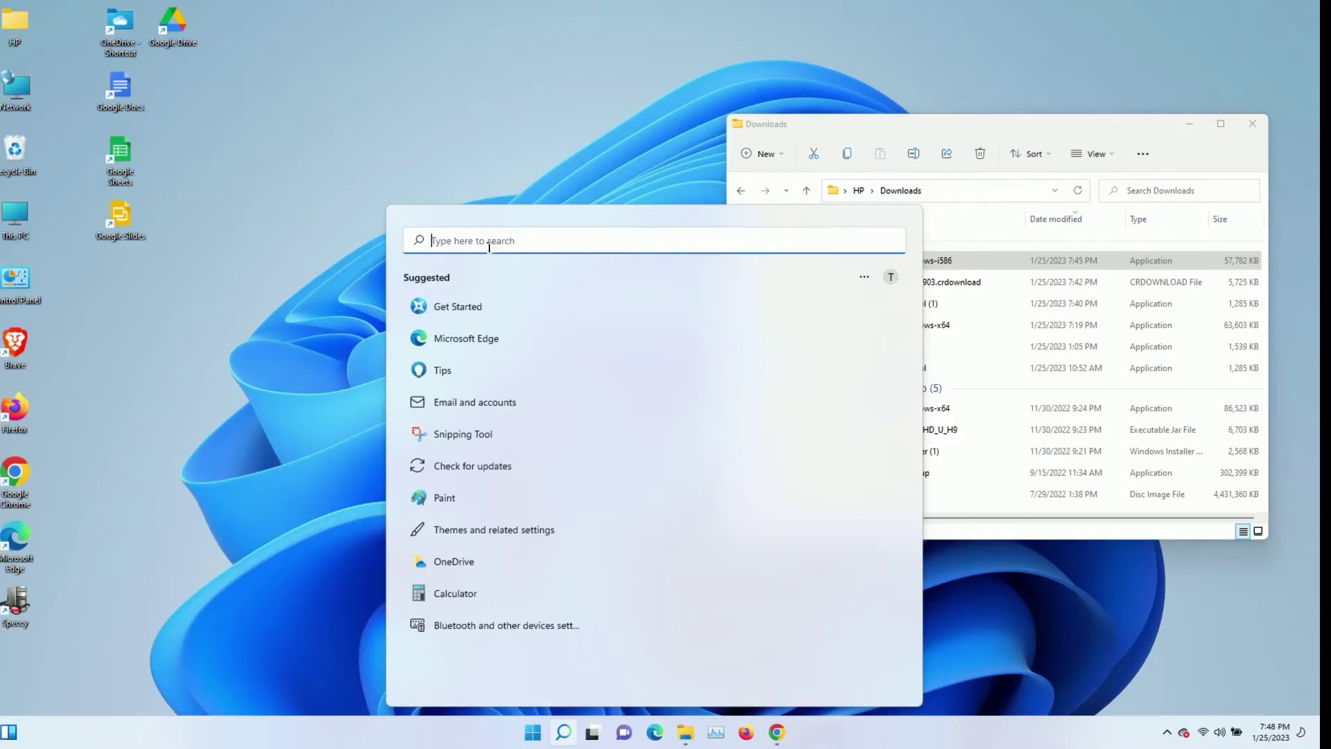
pyautogui.write('cmd')
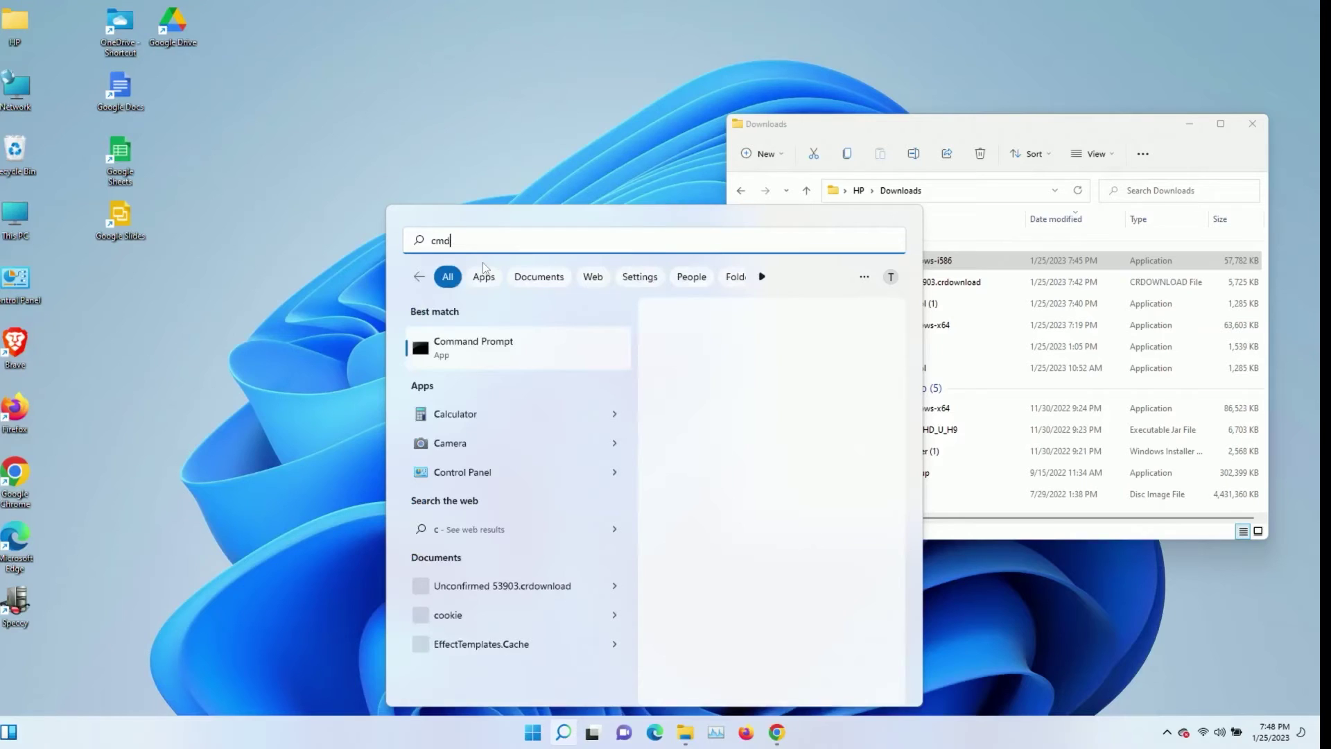
pyautogui.press('Return')
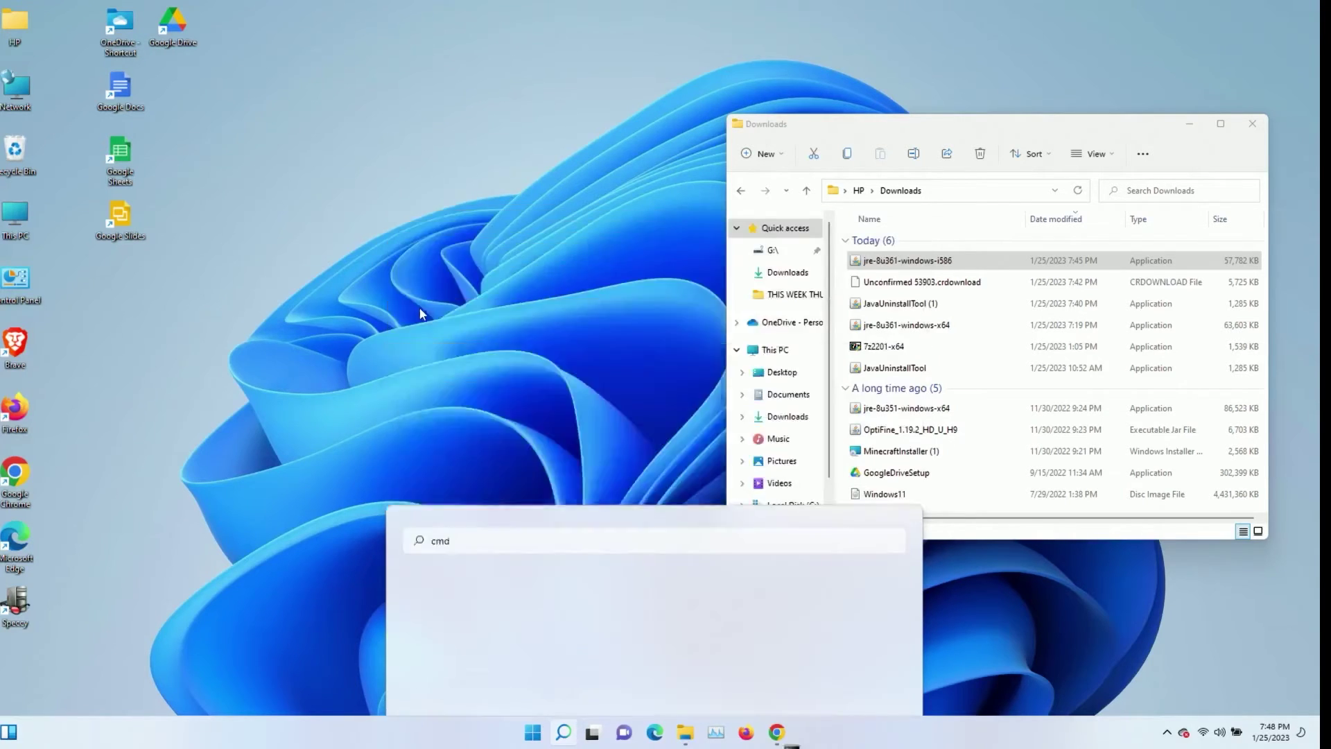
# Step: Run java -version to confirm Java 1.8.0_361, then close both Command Prompt windows
pyautogui.click(347, 317)
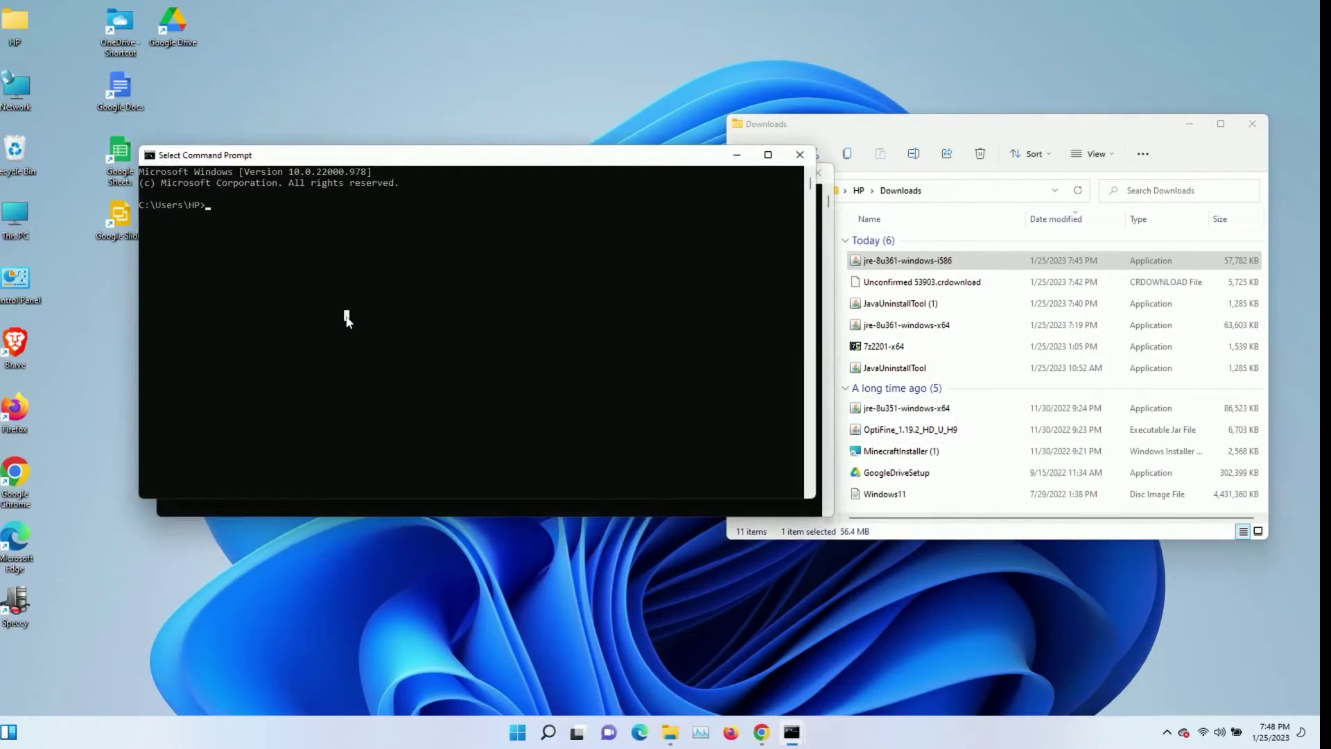
pyautogui.write('java -version')
pyautogui.press('Return')
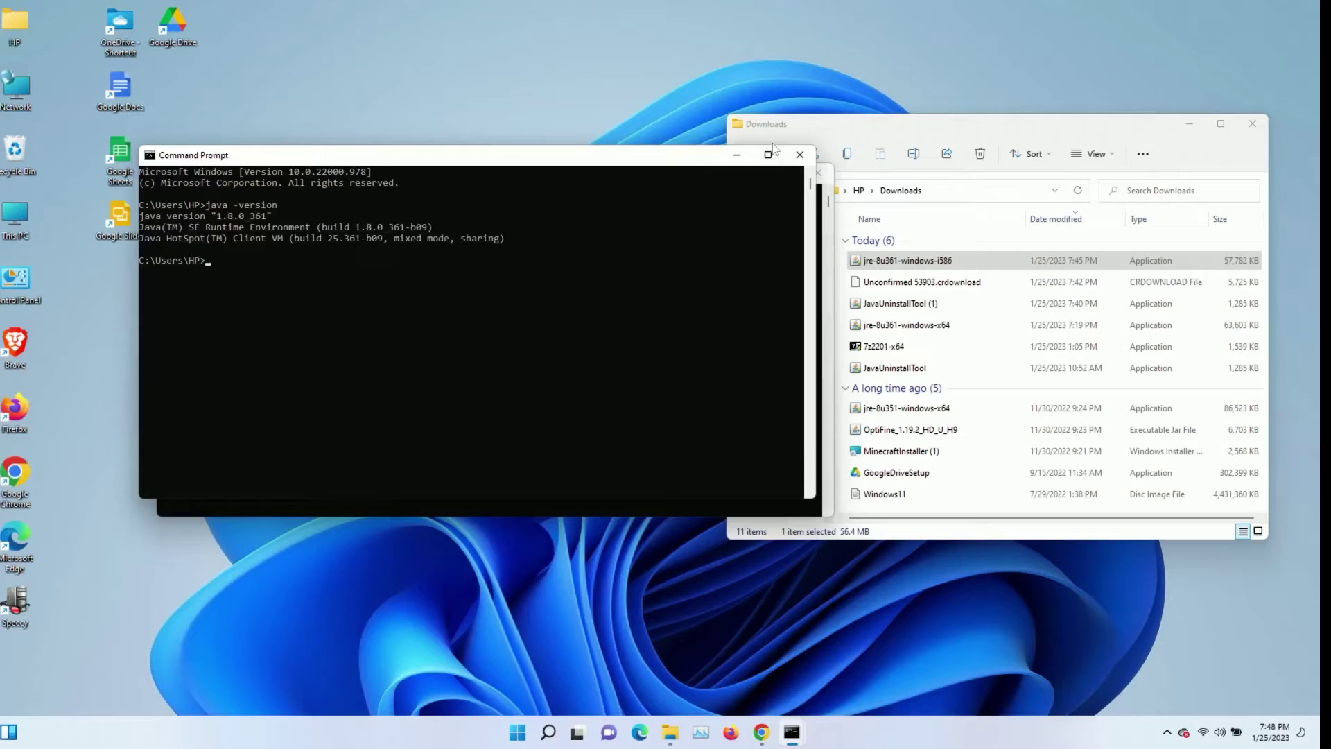
pyautogui.click(799, 154)
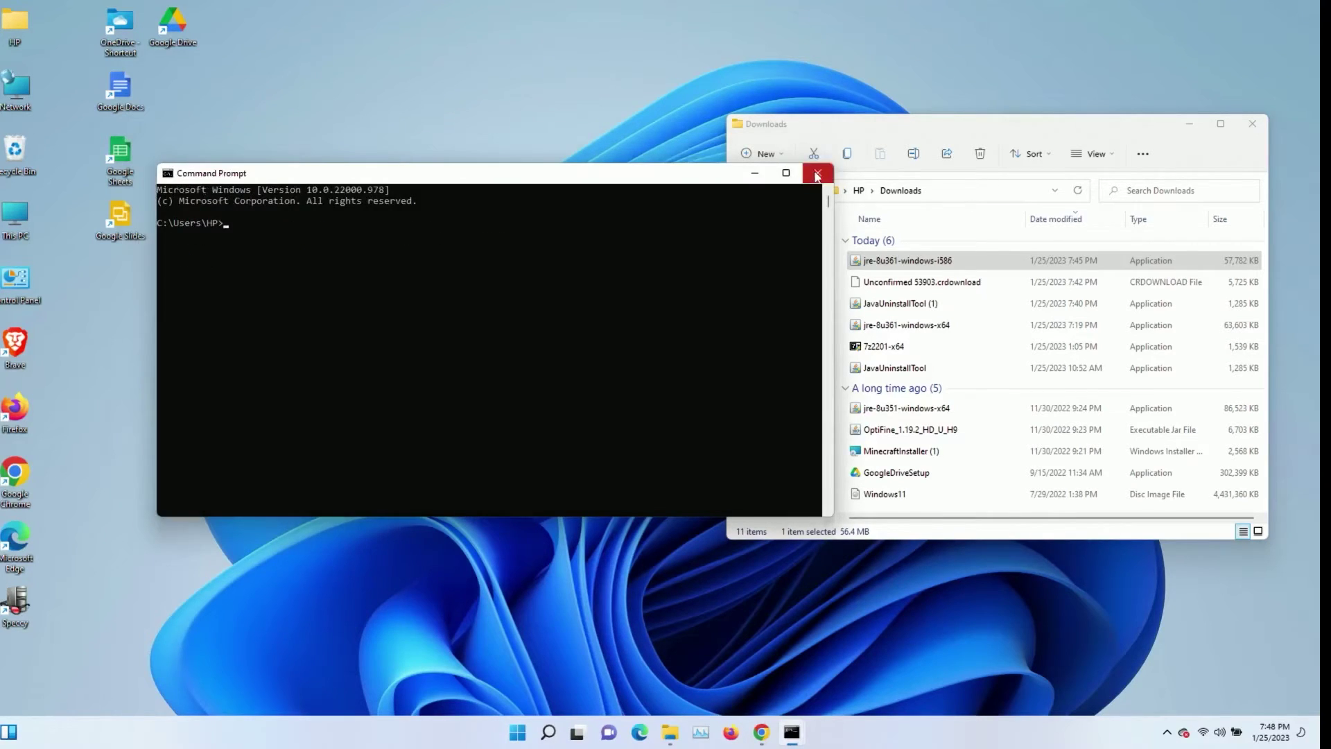
pyautogui.click(811, 172)
# Step: Bring Chrome back and go to optifine.net in a new tab
pyautogui.click(775, 732)
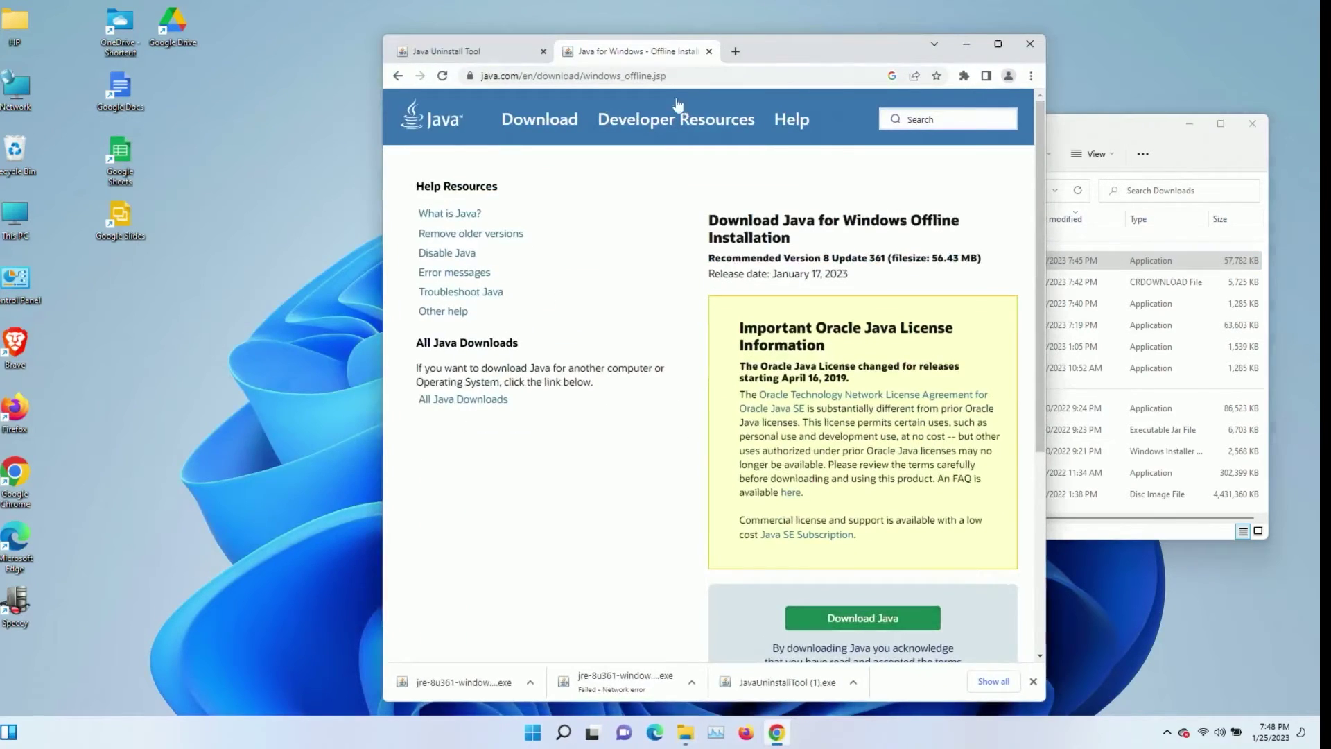
pyautogui.click(731, 53)
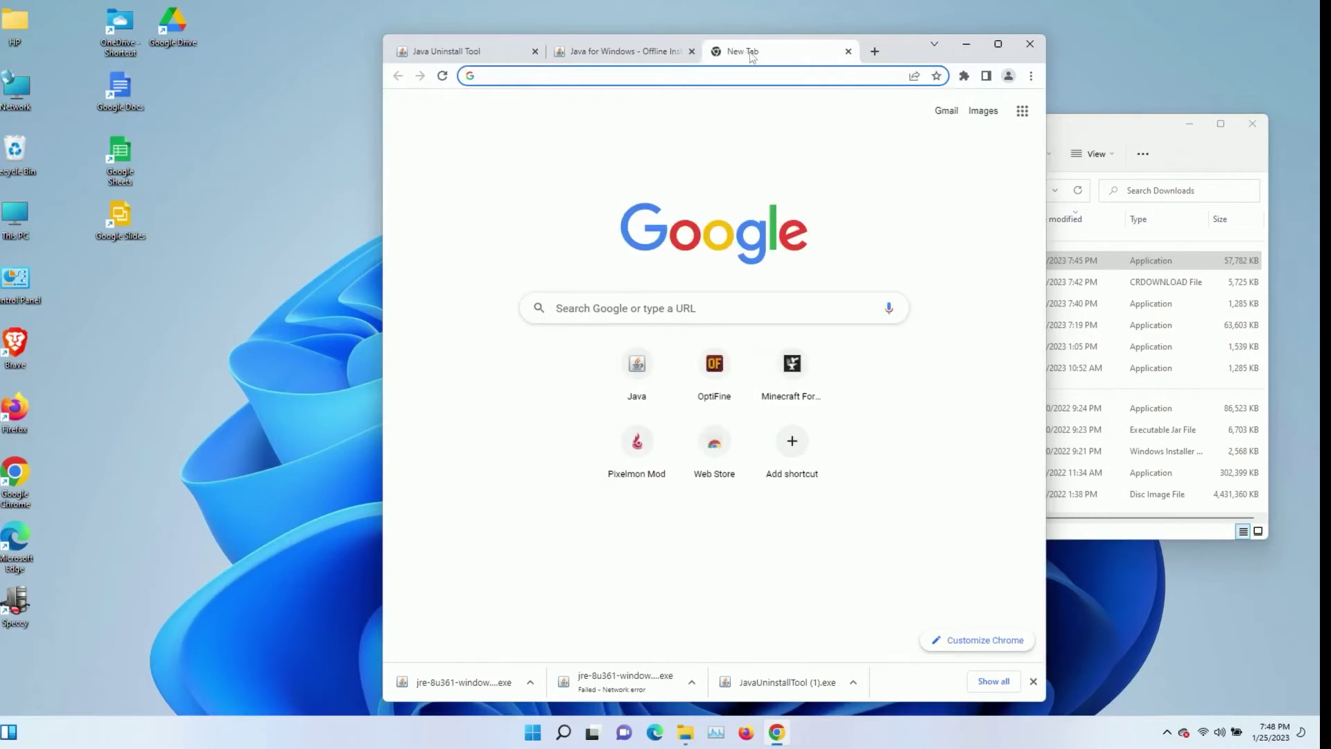
pyautogui.write('optifine.net')
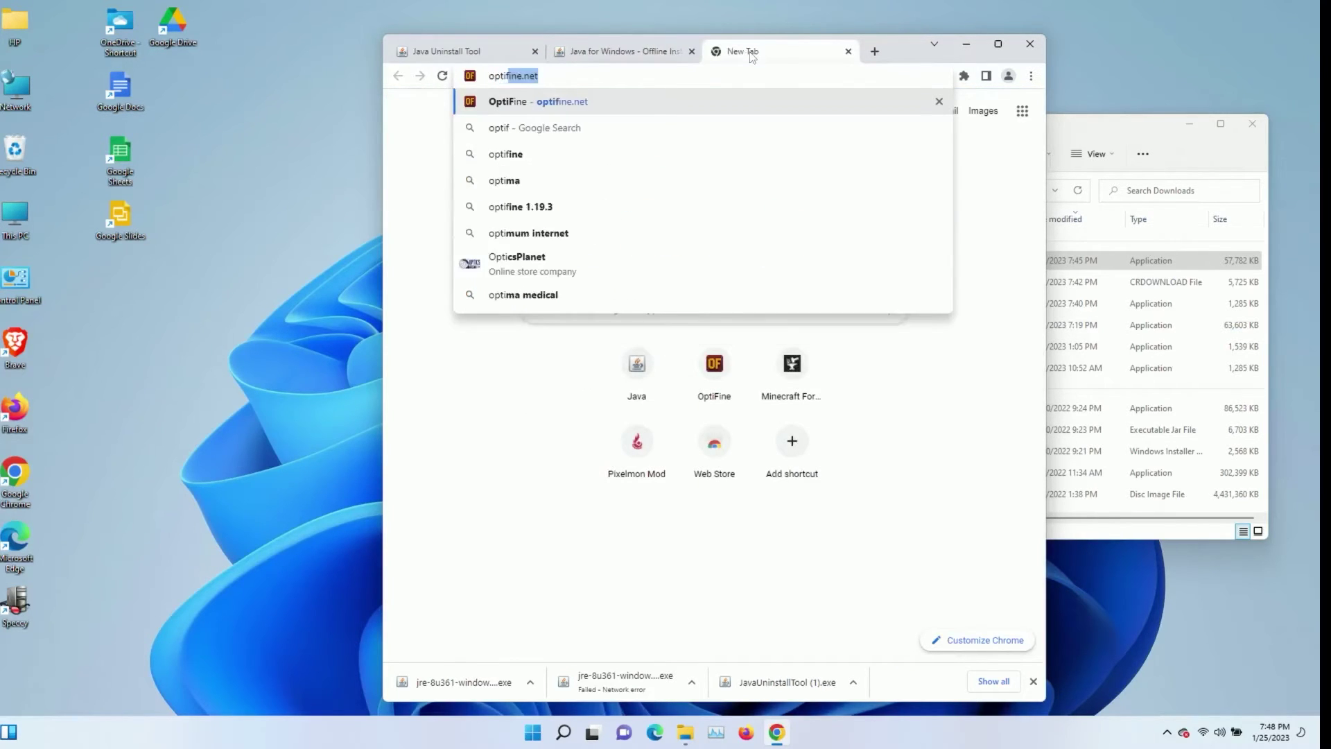
pyautogui.press('Return')
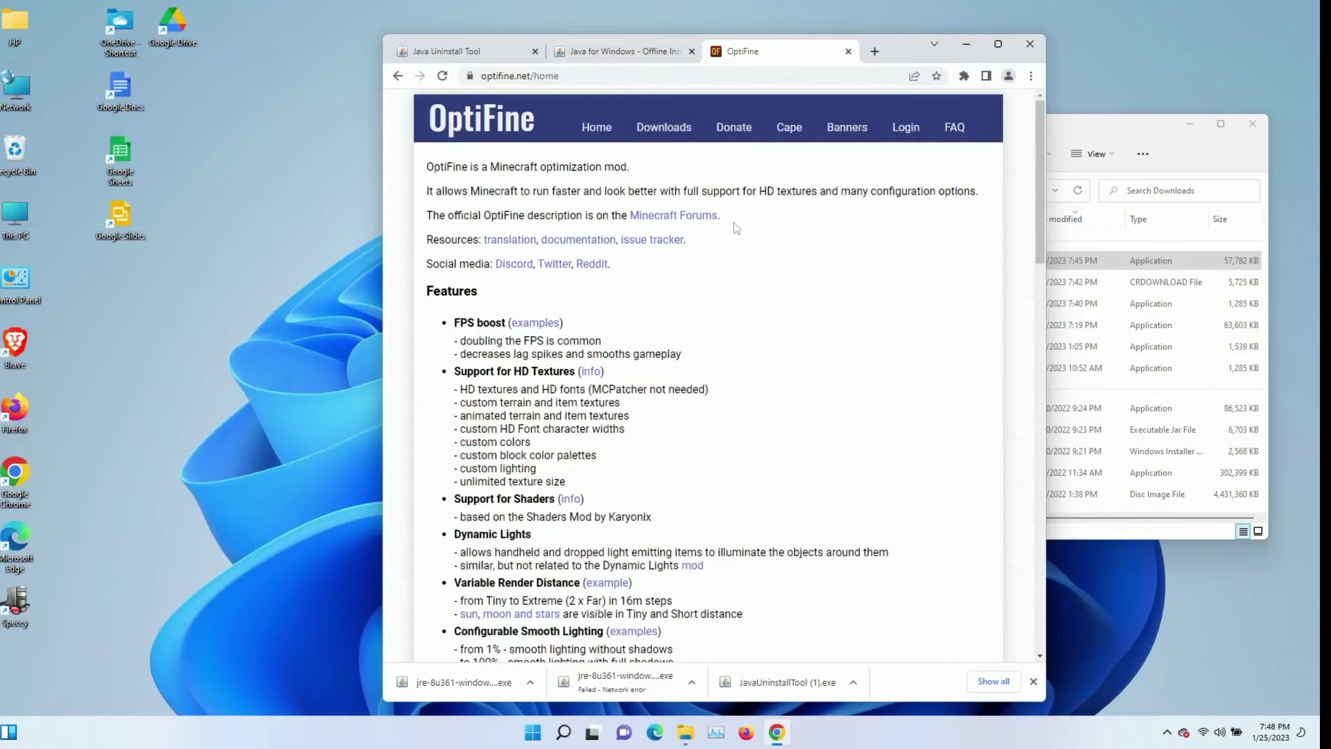
# Step: Download the OptiFine 1.19.2 HD U I1 jar from its mirror and close the ad tab
pyautogui.click(681, 136)
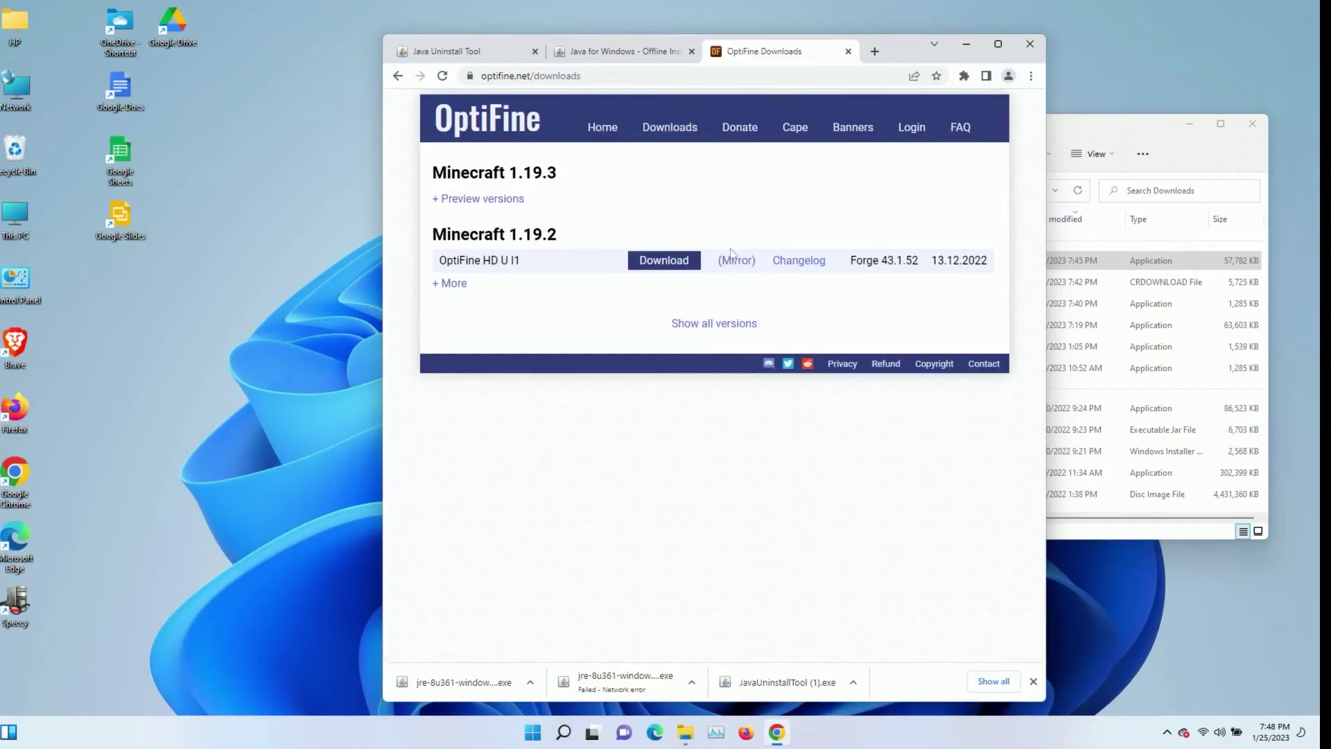
pyautogui.click(730, 268)
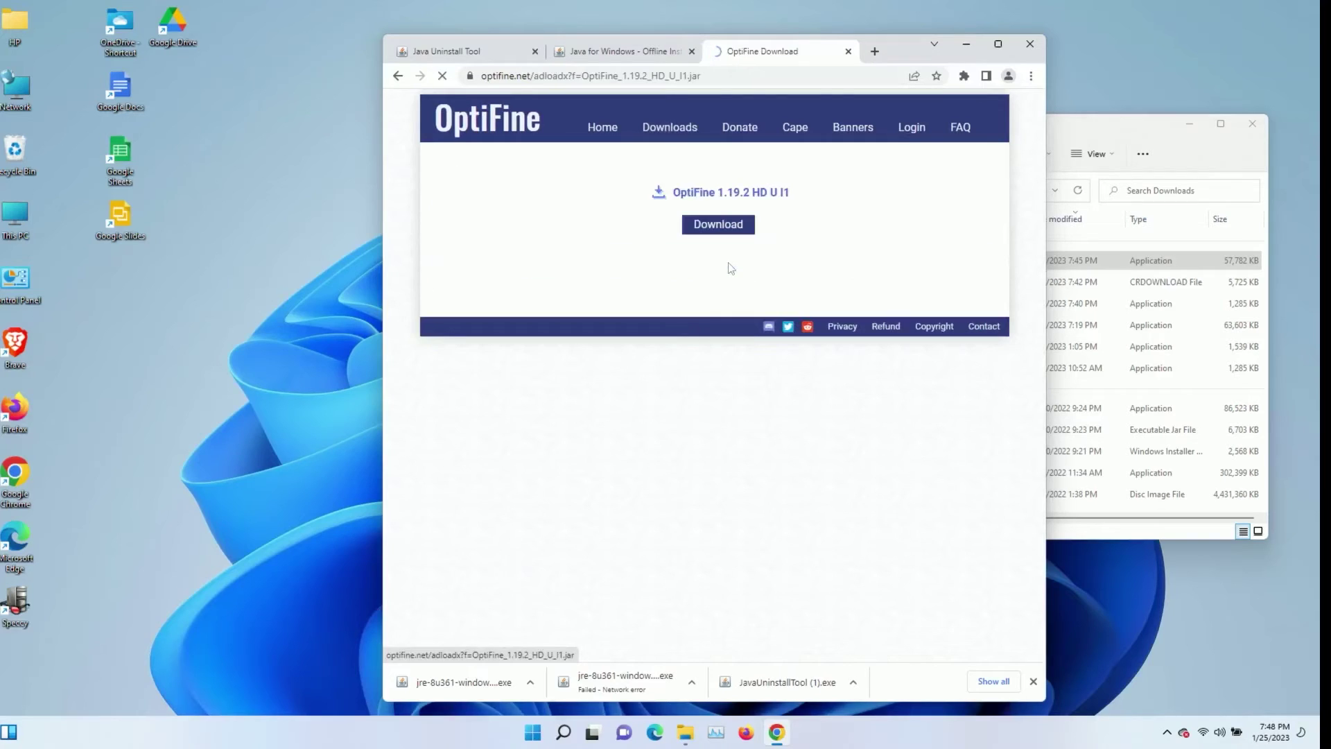
pyautogui.click(731, 225)
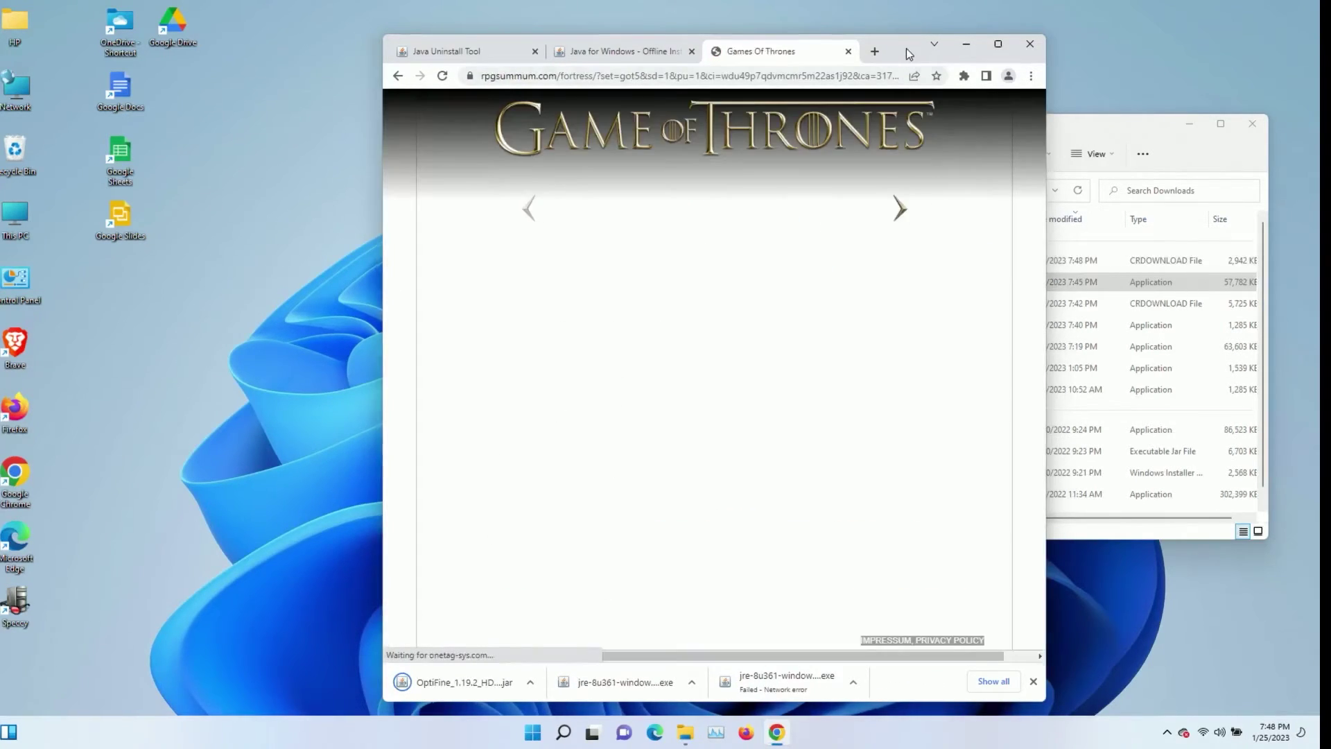
pyautogui.moveTo(905, 48); pyautogui.dragTo(587, 18)
pyautogui.click(777, 64)
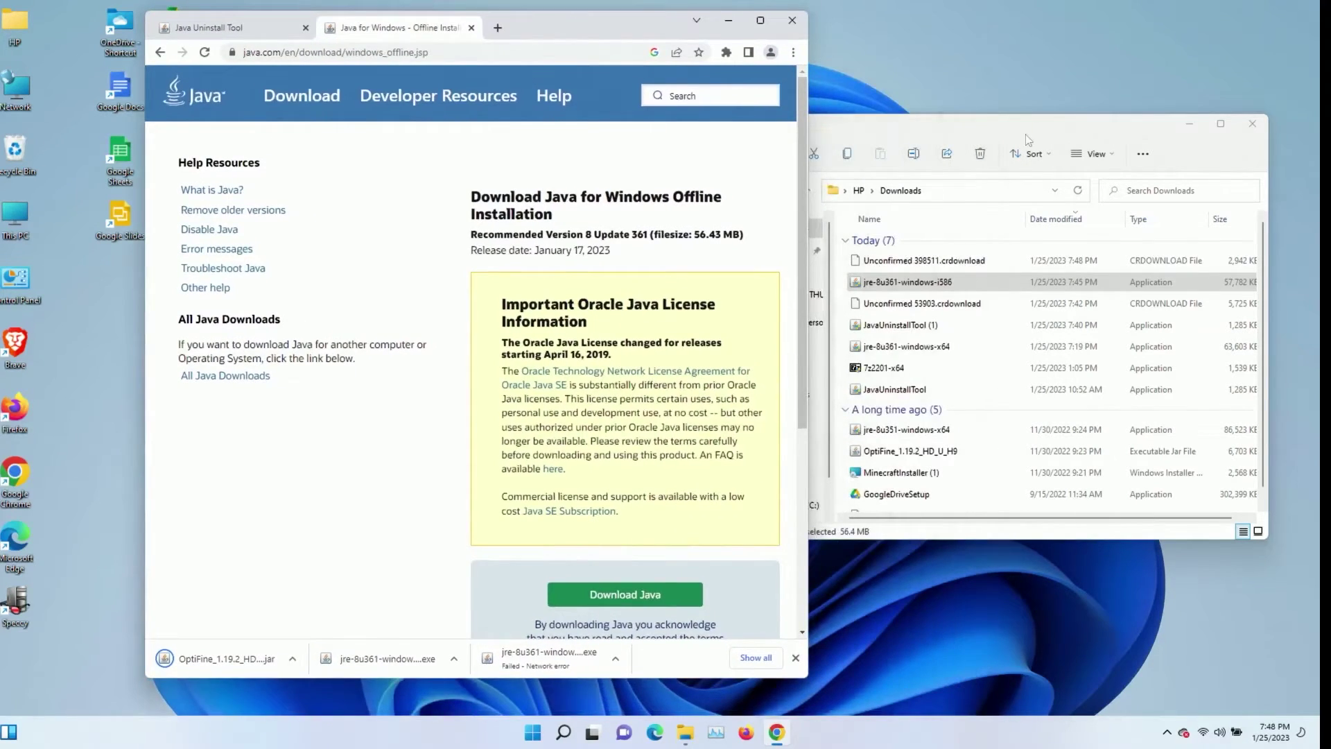
pyautogui.moveTo(1028, 140); pyautogui.dragTo(944, 133)
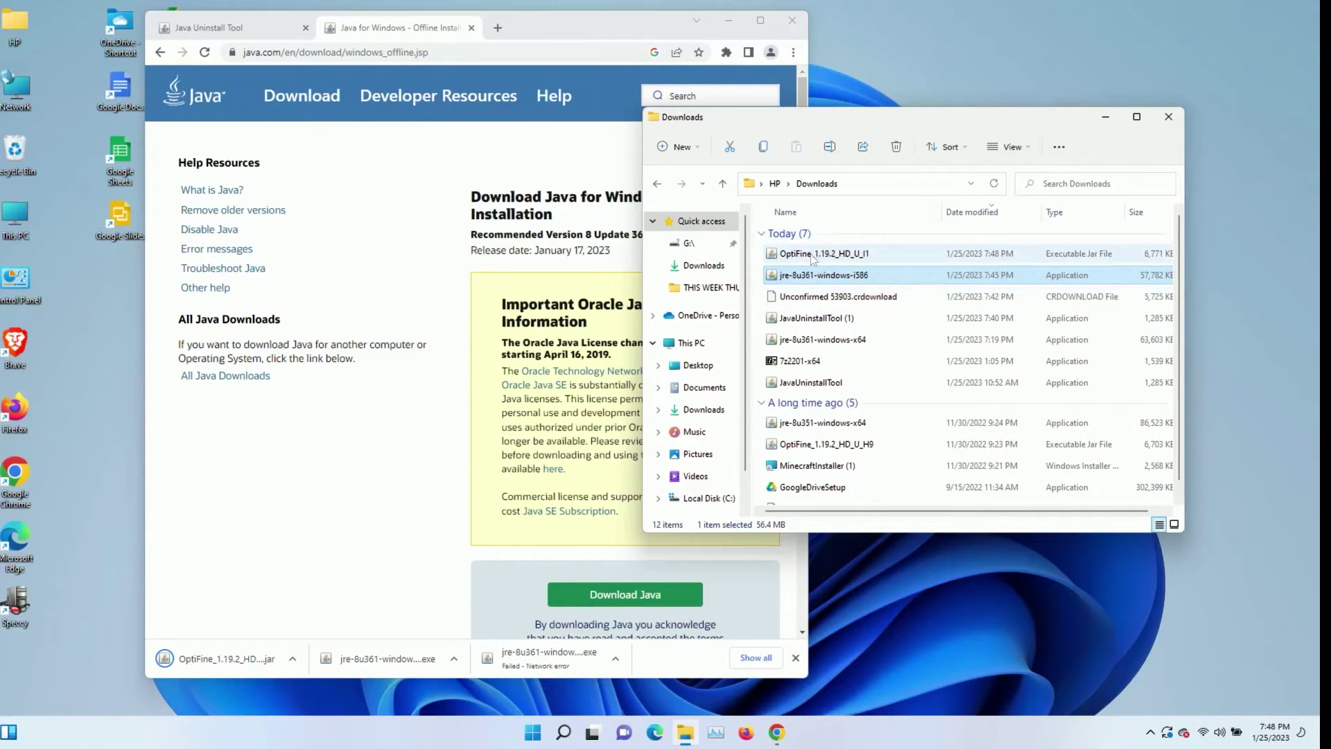
# Step: Open the OptiFine_1.19.2_HD_U_I1 jar with Java(TM) Platform SE binary to start its installer
pyautogui.rightClick(813, 256)
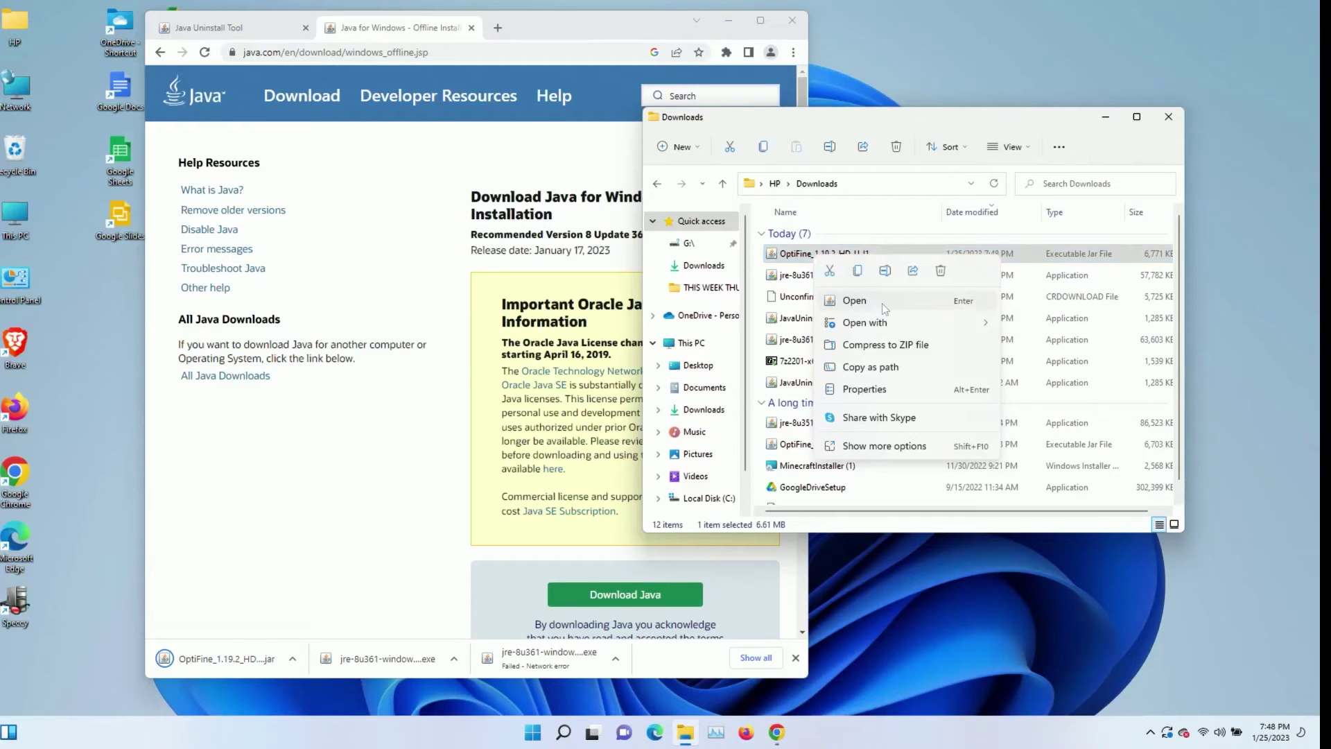
pyautogui.click(899, 446)
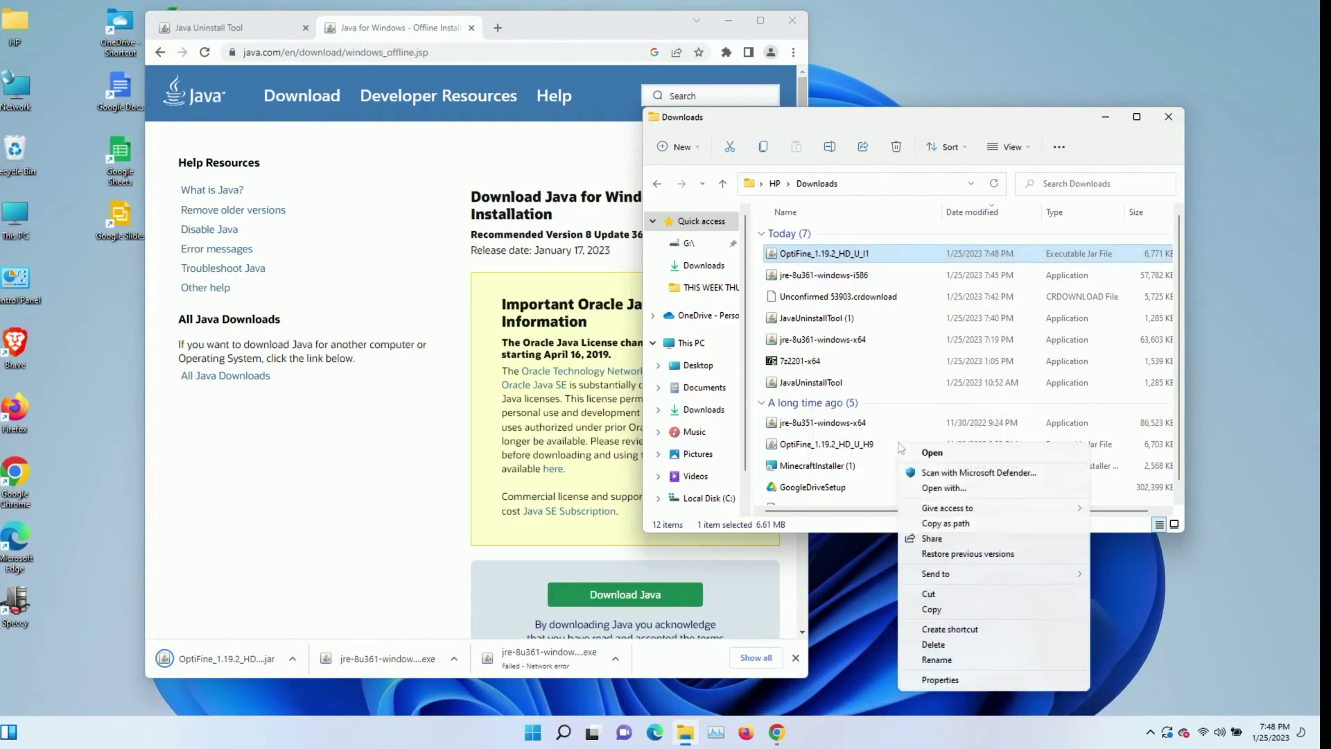
pyautogui.rightClick(824, 259)
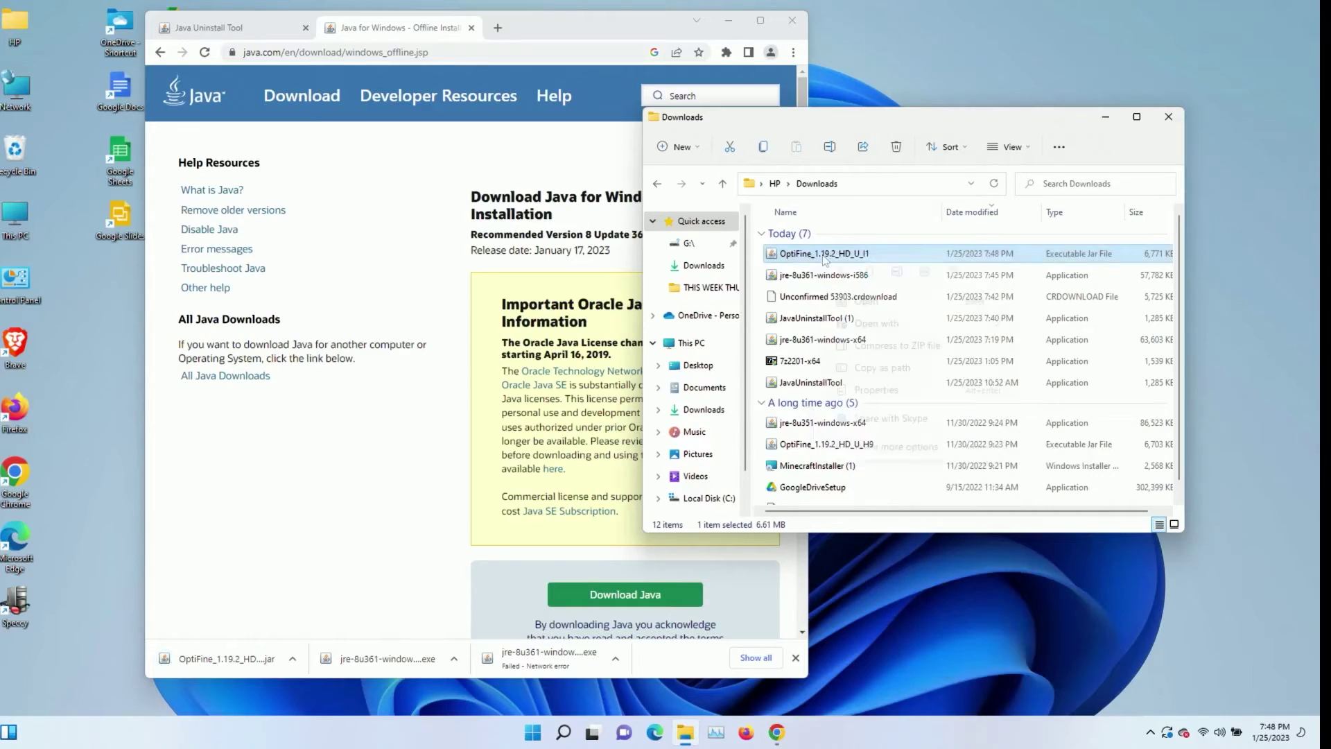
pyautogui.moveTo(919, 331)
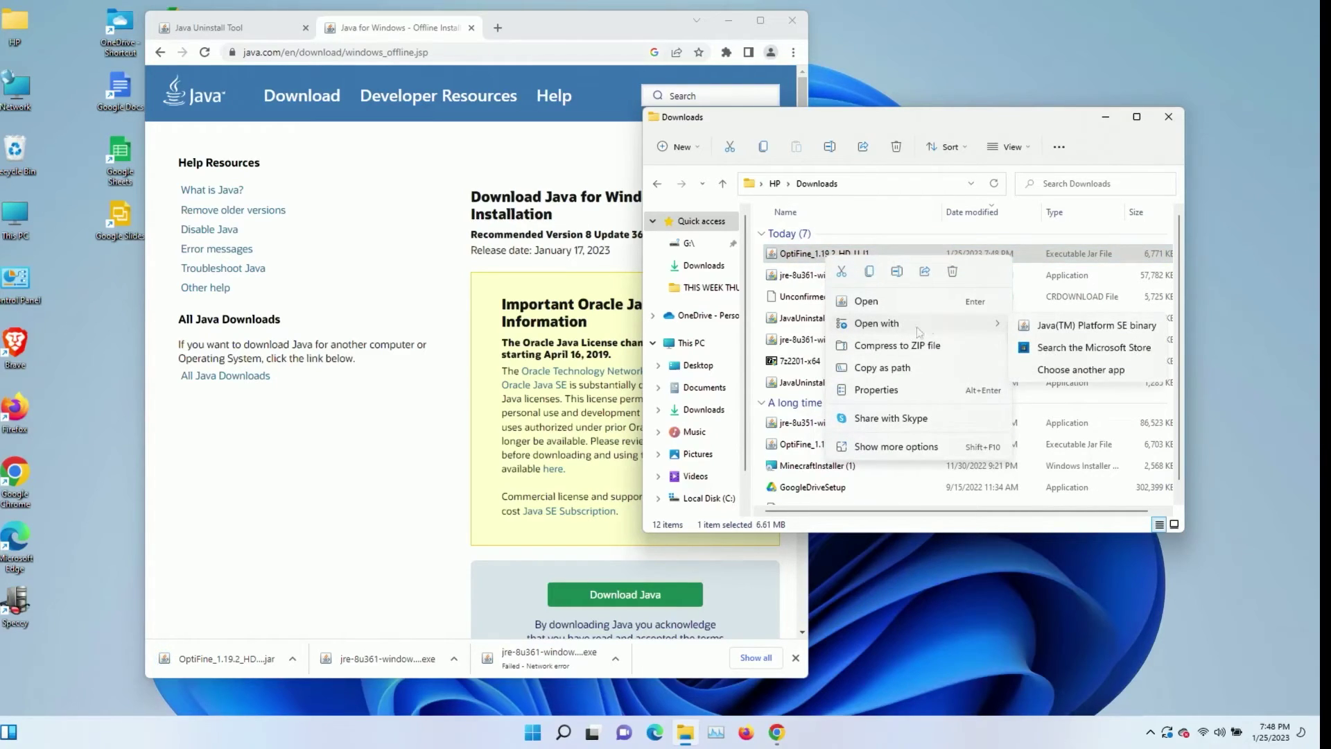
pyautogui.click(1095, 325)
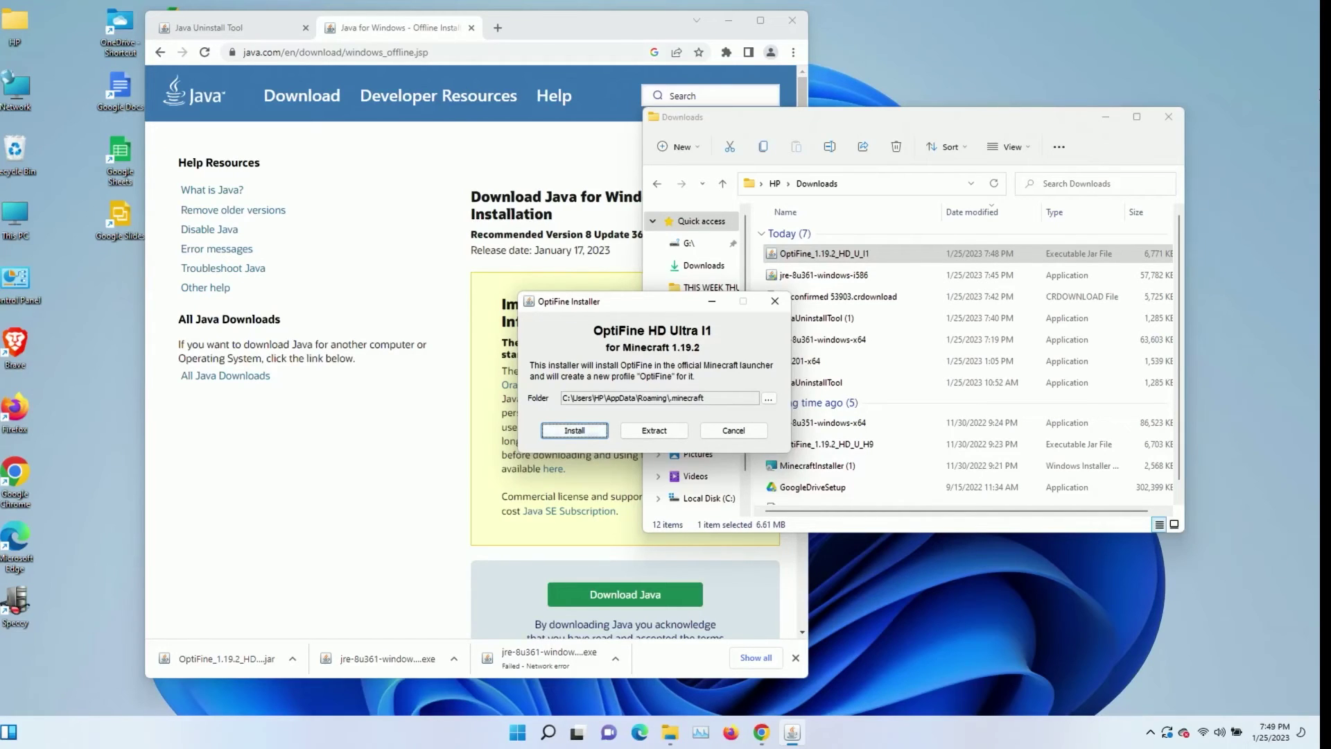
# Step: Dismiss the OptiFine HD Ultra I1 installer window without installing anything
pyautogui.click(832, 276)
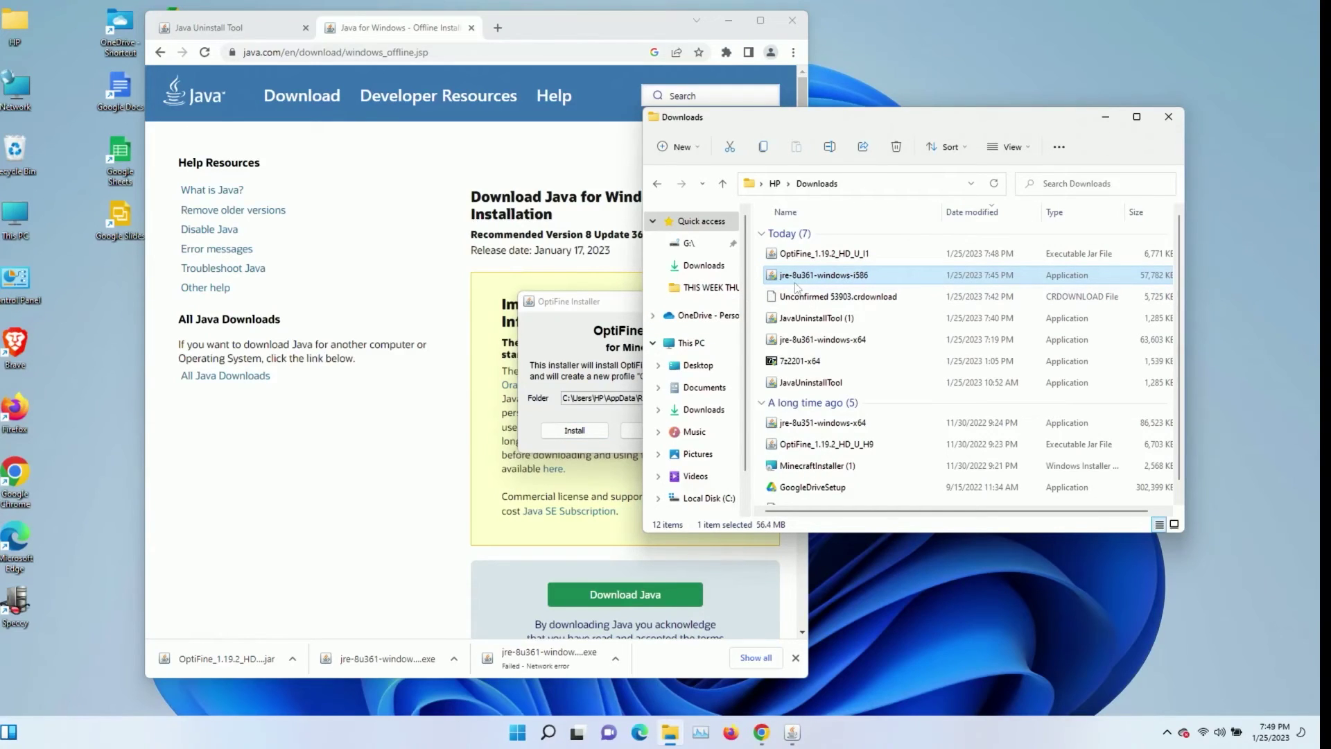
pyautogui.click(617, 319)
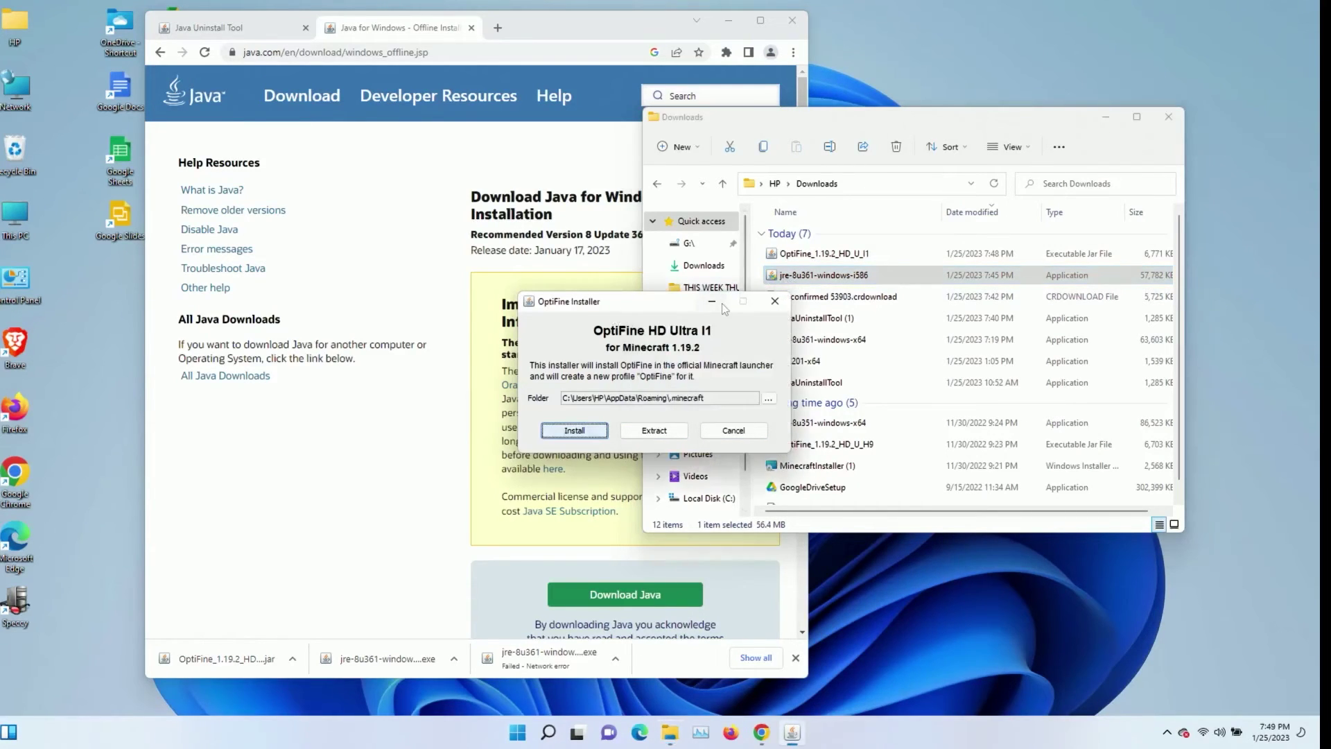
pyautogui.click(774, 301)
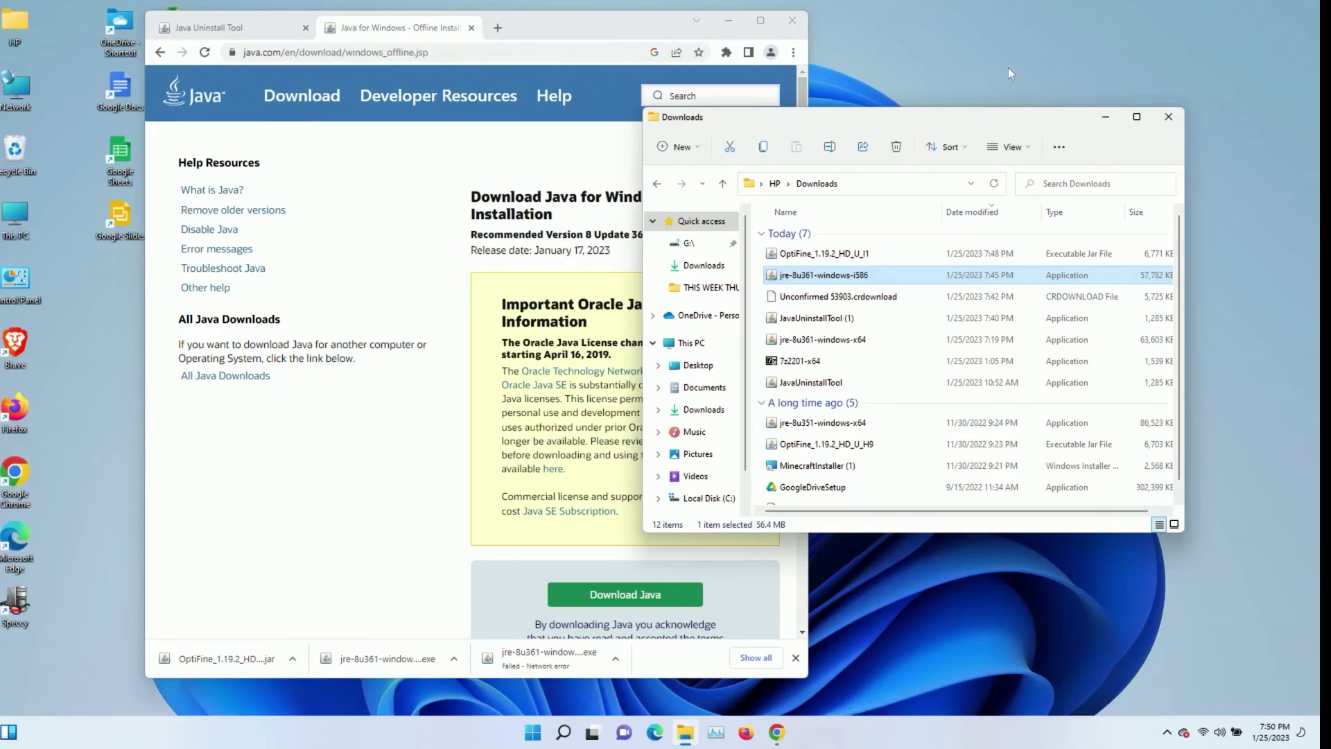
# Step: Close the File Explorer Downloads window and the Chrome window
pyautogui.click(1168, 117)
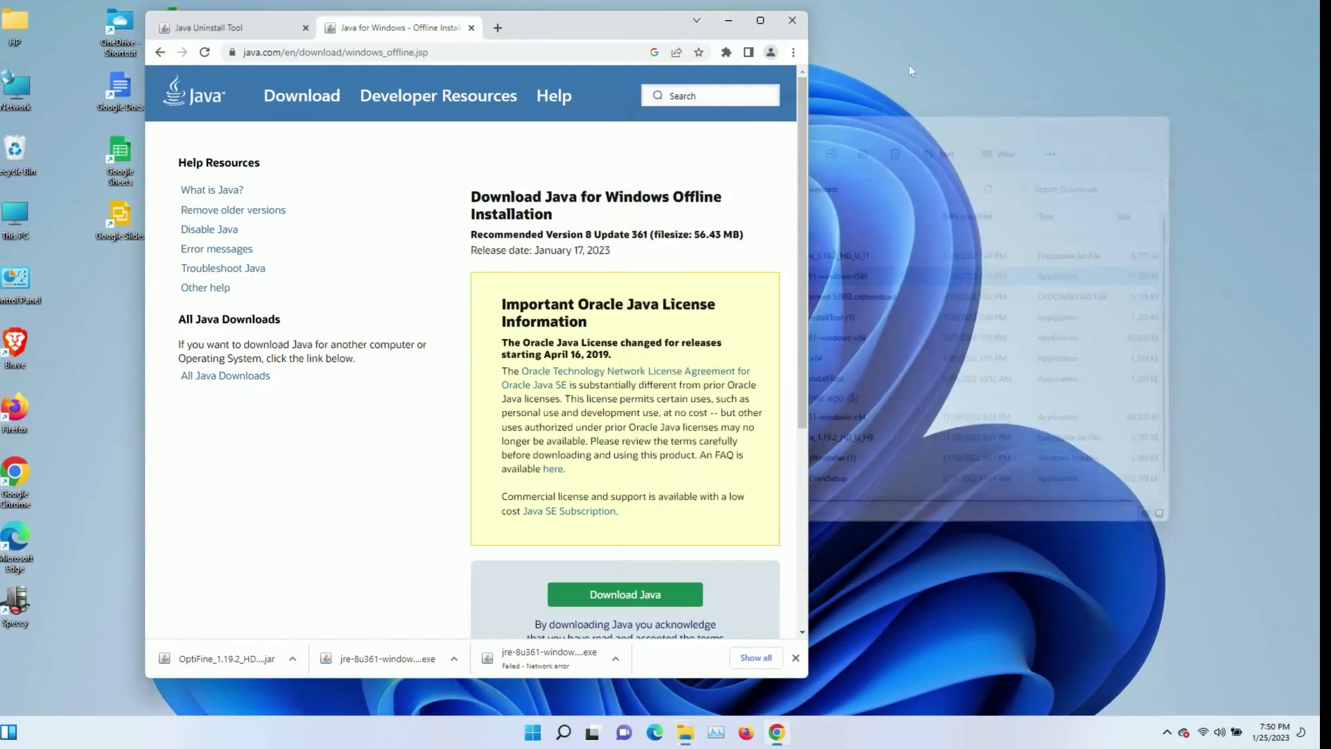
pyautogui.click(791, 20)
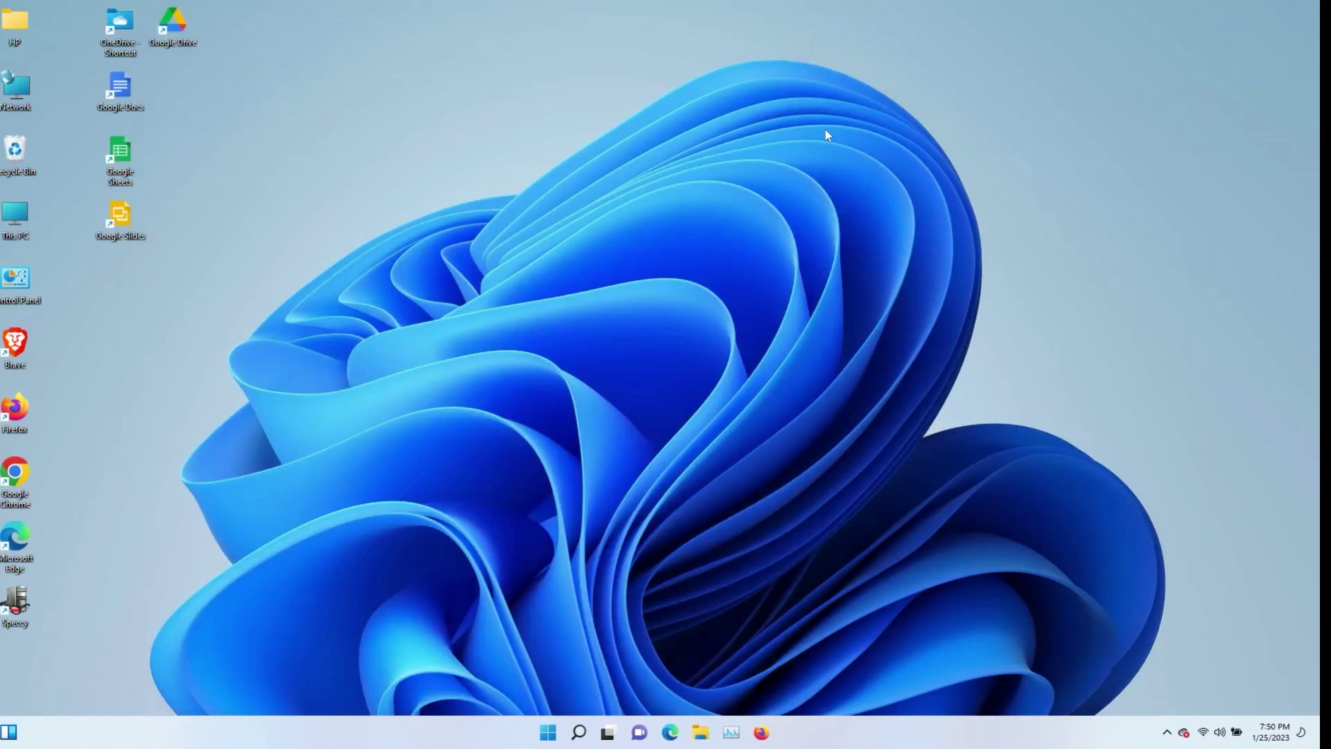